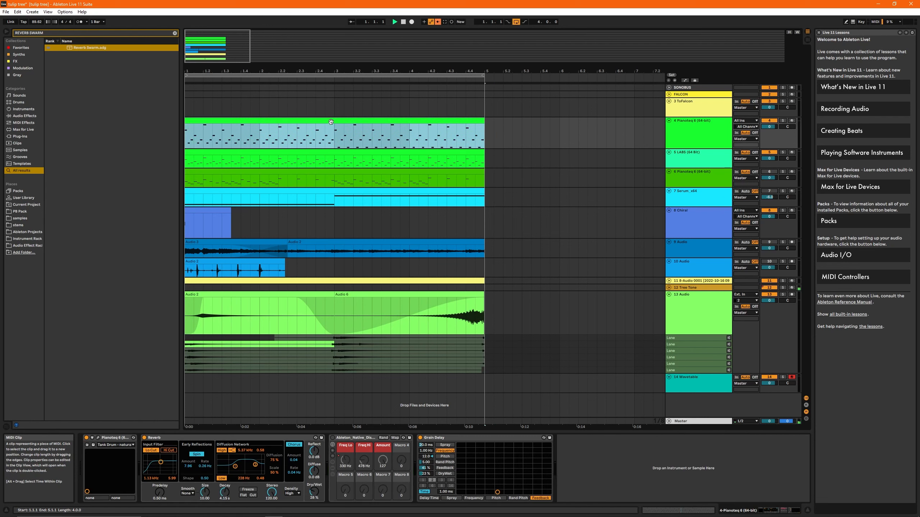
- Stop playback, load the Reverb Swarm rack at the start of the Master chain and raise the EQ's output gain to 22.8 dB
key("space")
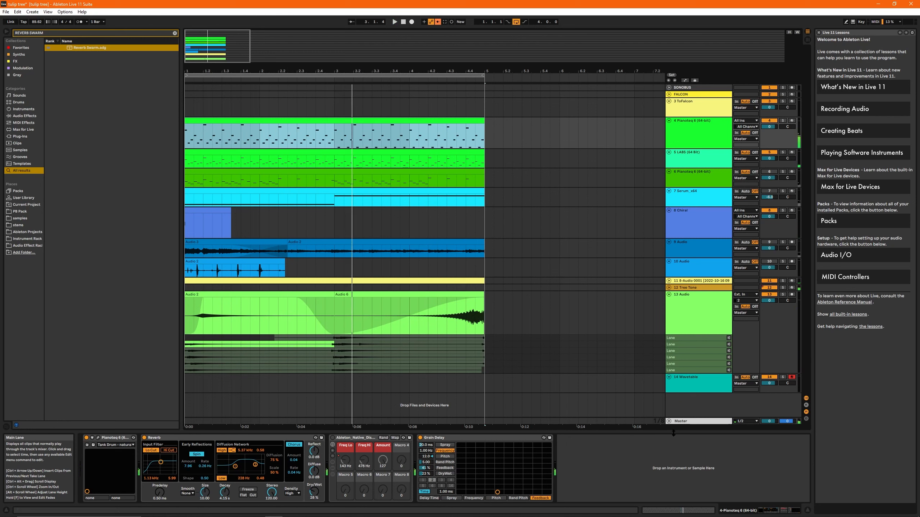
left_click(681, 421)
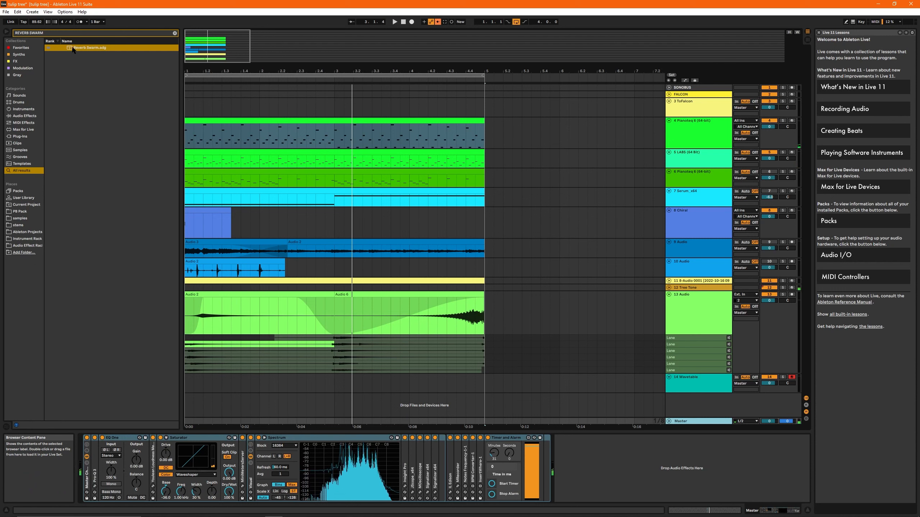
left_click_drag(73, 50, 84, 471)
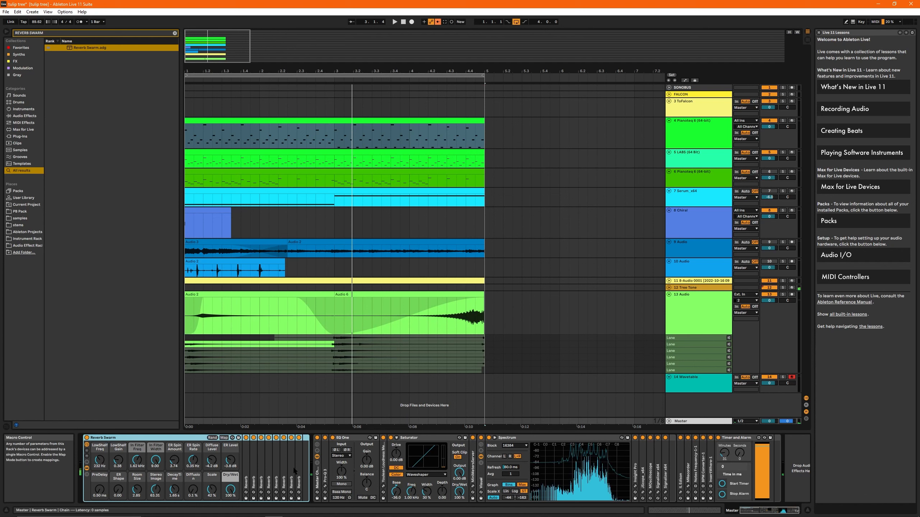
left_click_drag(367, 460, 366, 416)
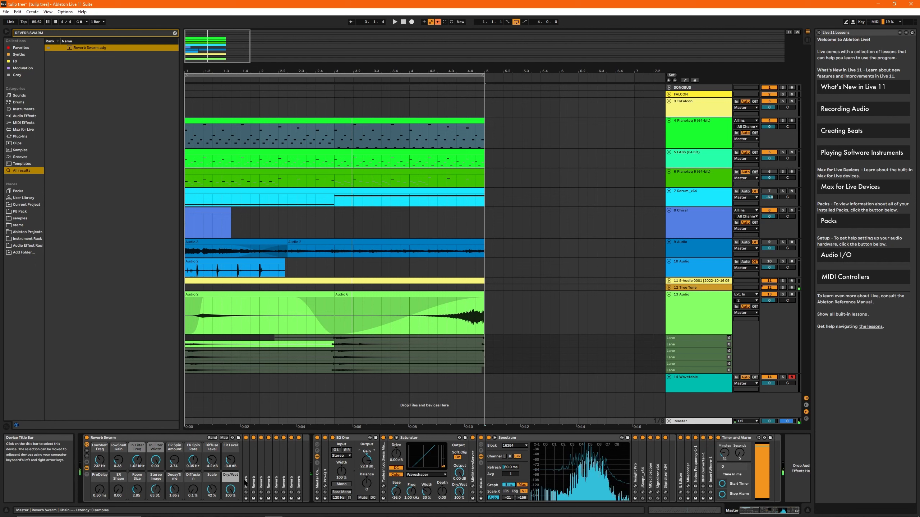
- Expand the first three Reverb devices inside the Reverb Swarm rack to view their settings
double_click(247, 468)
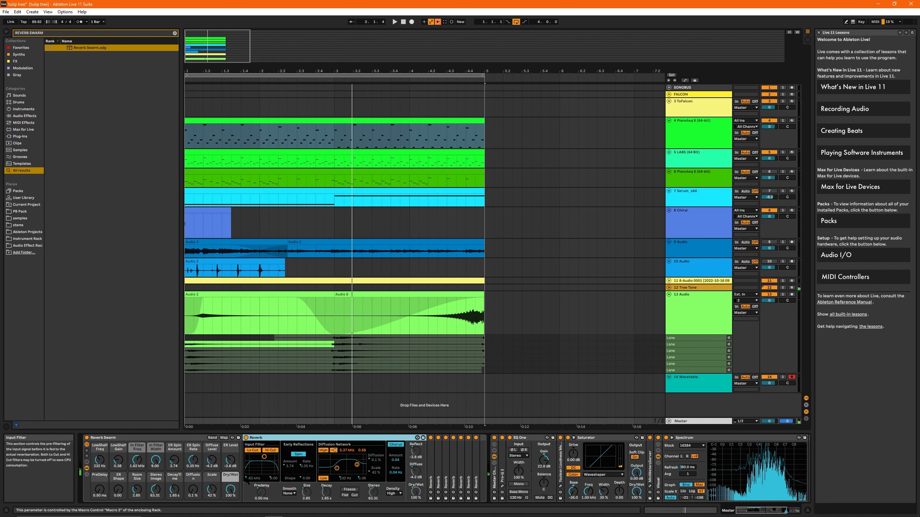
left_click(430, 470)
double_click(431, 470)
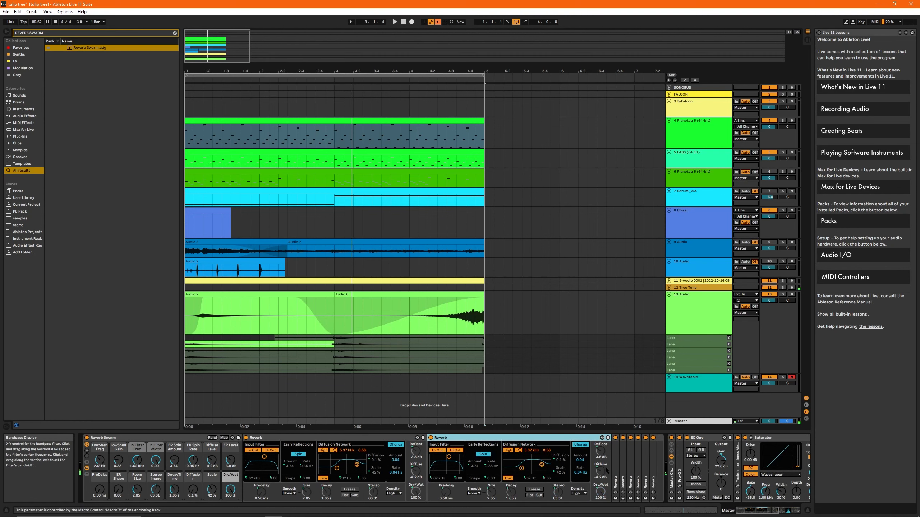
double_click(616, 470)
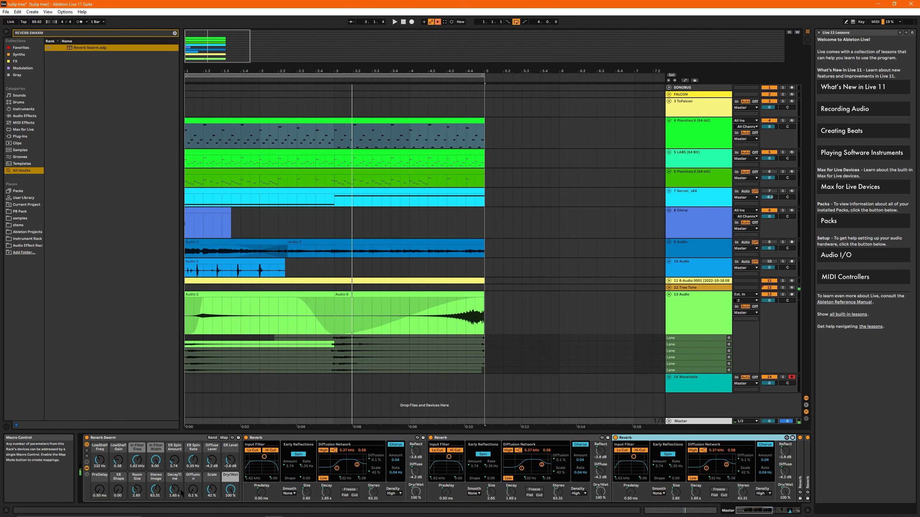
- Vary the Reverb Swarm macros, including Decay Time and ER Shape, and delete the rack from the Master track
left_click_drag(177, 494, 177, 482)
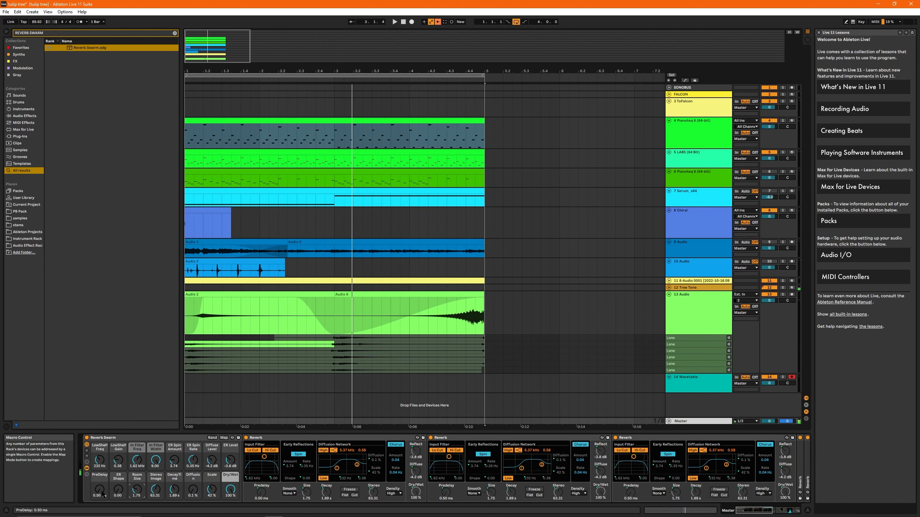
left_click_drag(118, 460, 120, 495)
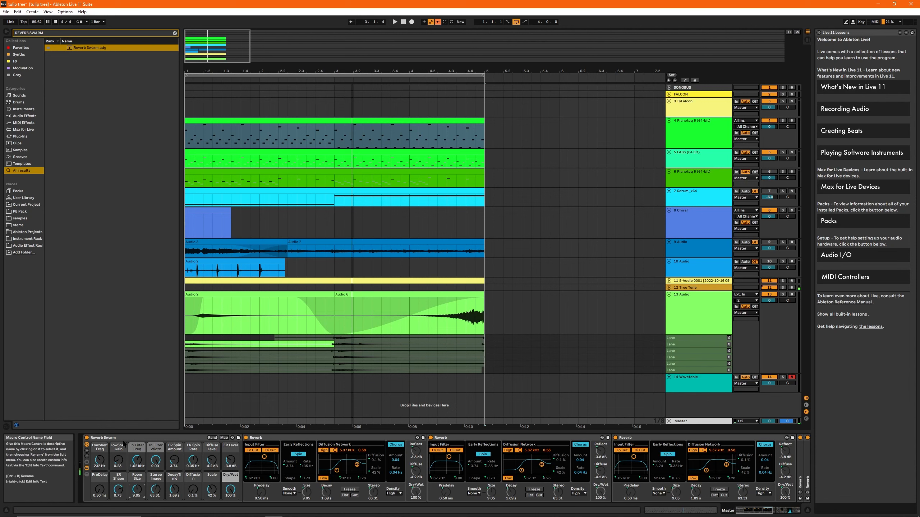
left_click(192, 438)
key("Delete")
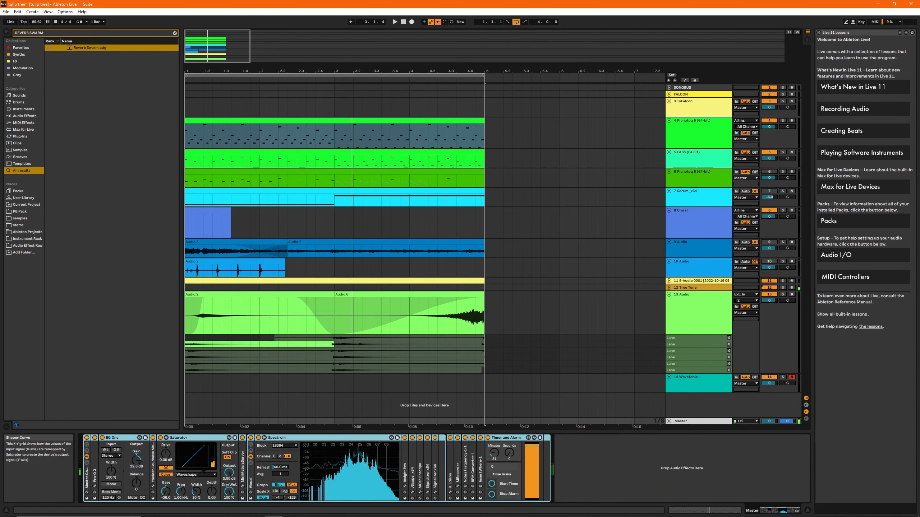
- Select the Wavetable track, search the browser for "vocoder" and load the Vocoder effect after the Wavetable instrument
left_click(506, 379)
scroll(438, 318, "down", 3)
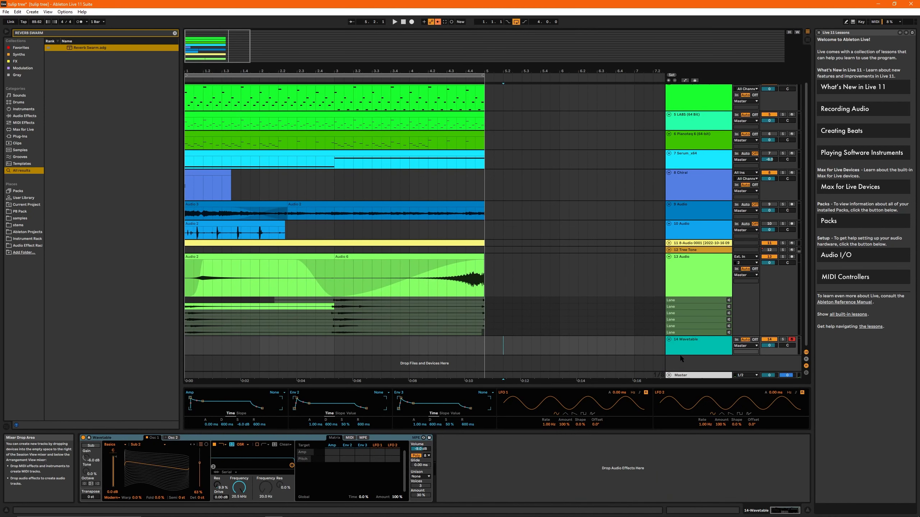
left_click(681, 349)
left_click(174, 33)
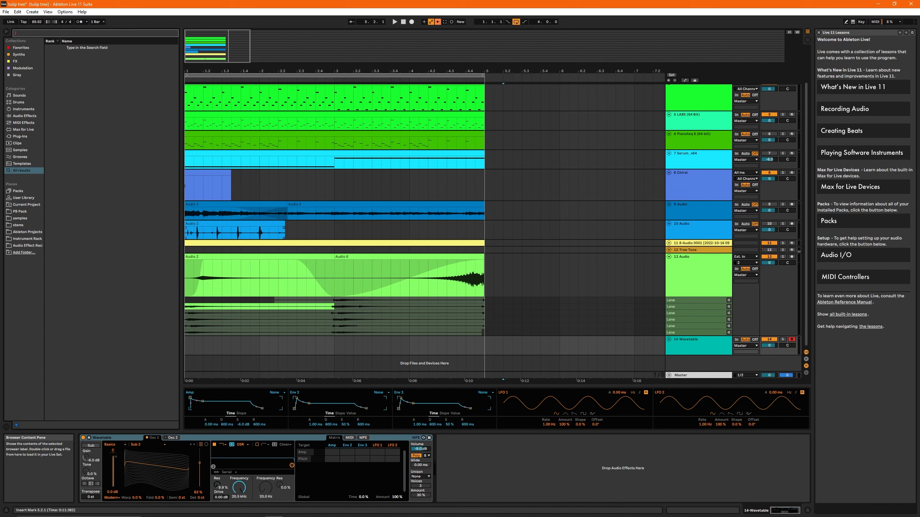
left_click(513, 481)
key("ctrl+f")
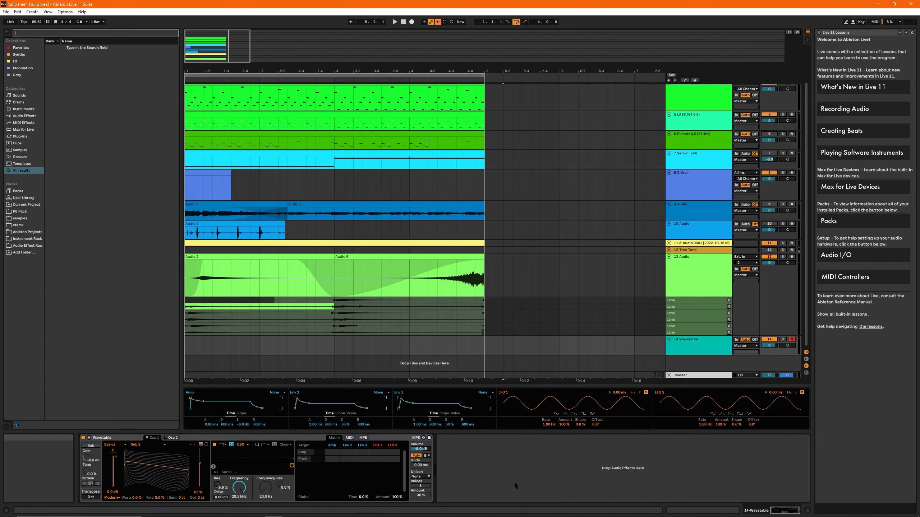
type("vocoder")
key("Down")
key("Return")
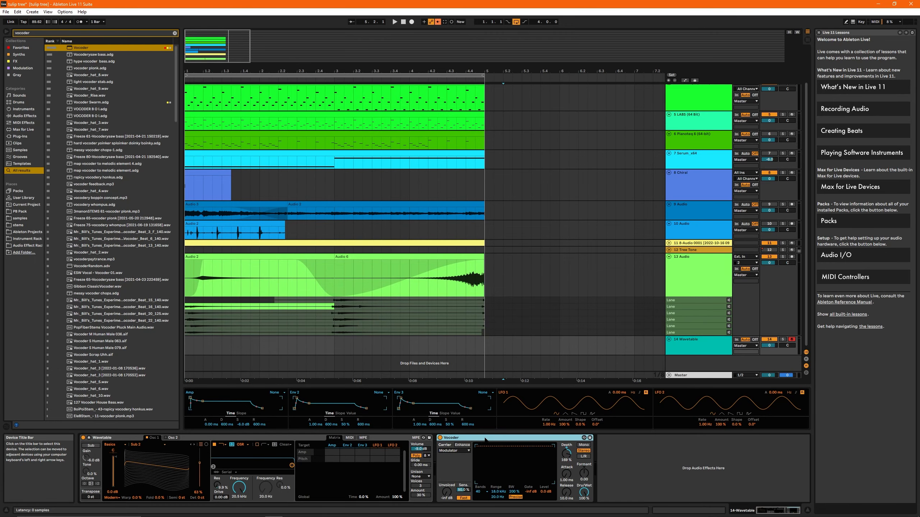
- Raise Wavetable's oscillator 1 position to about 74% and set the Vocoder's Formant to 2.40
double_click(485, 439)
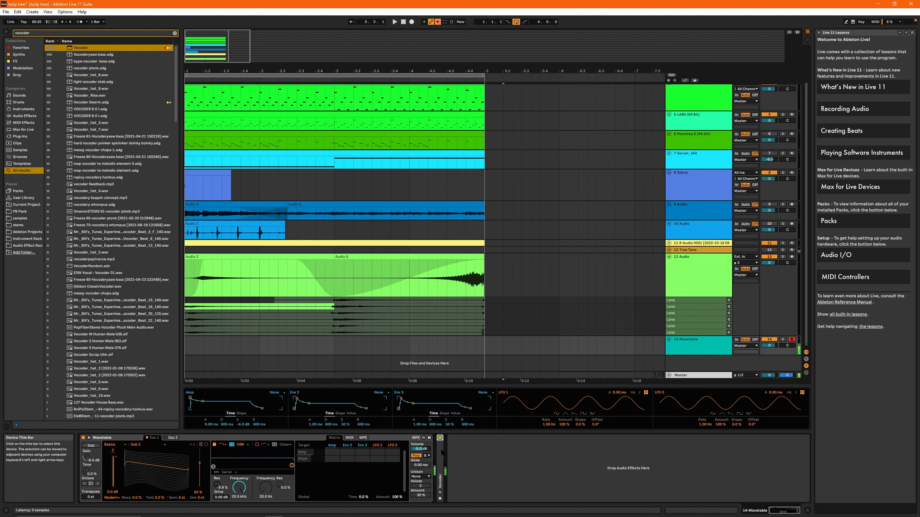
left_click_drag(199, 463, 200, 459)
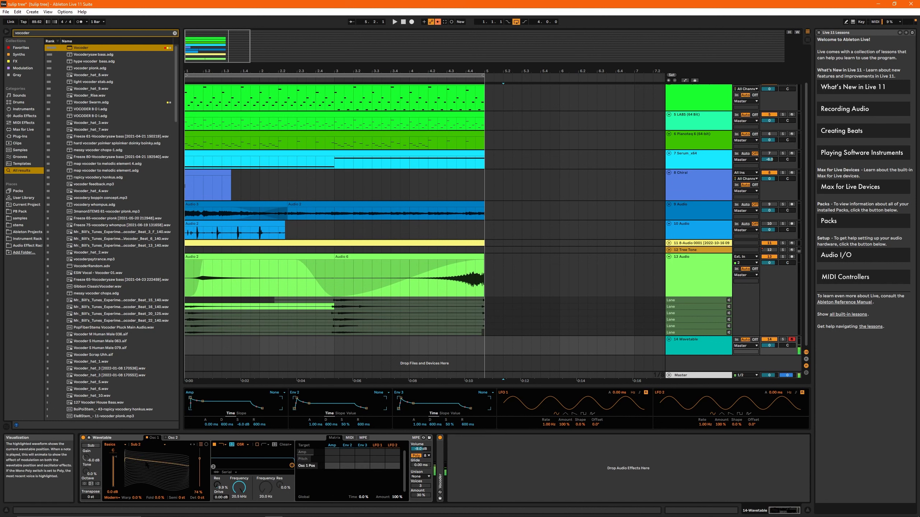
double_click(440, 475)
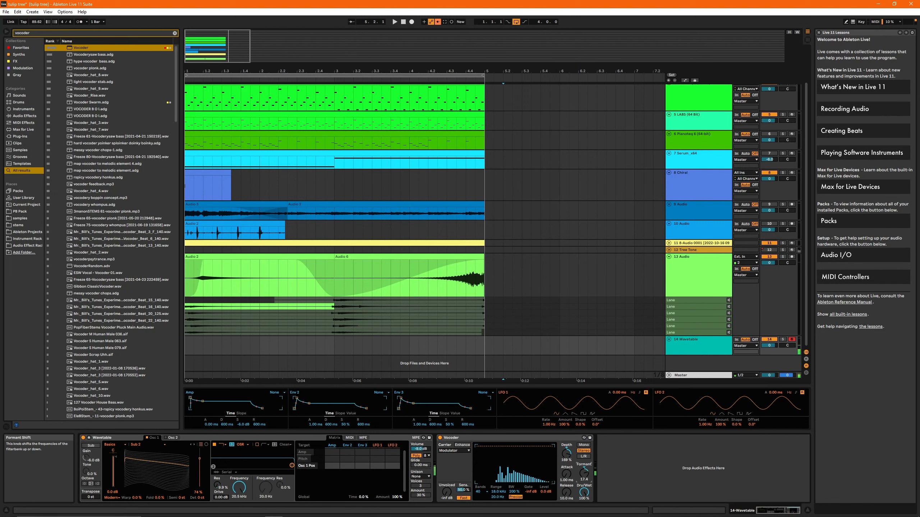
left_click_drag(584, 474, 584, 453)
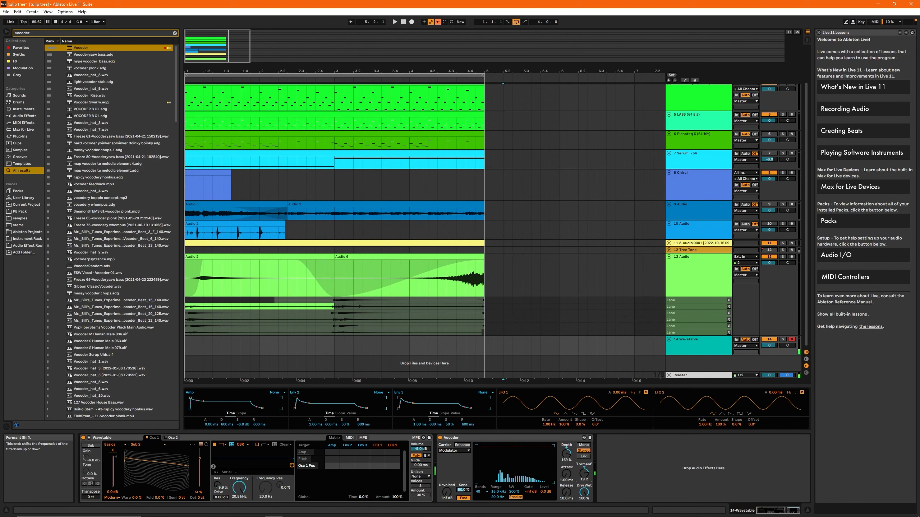
- Group the Vocoder into an Audio Effect Rack with 16 macros and start macro mapping
left_click(472, 438)
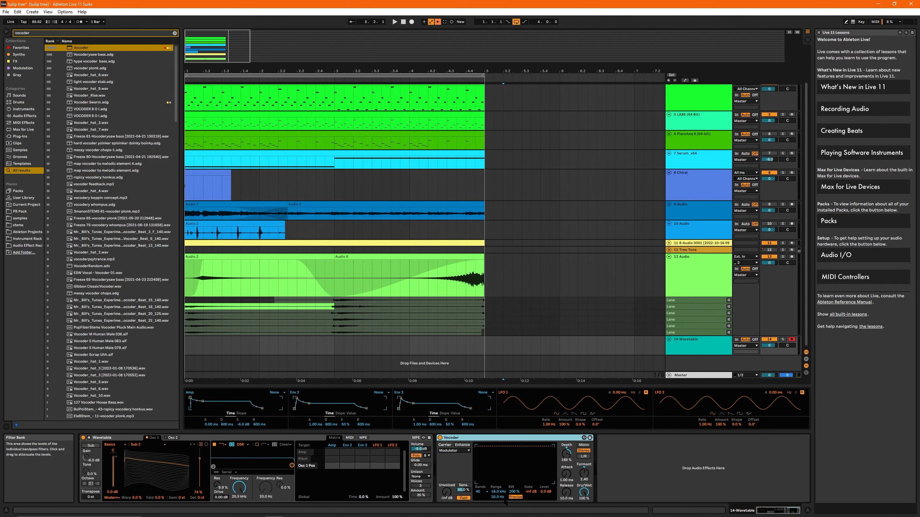
key("ctrl+g")
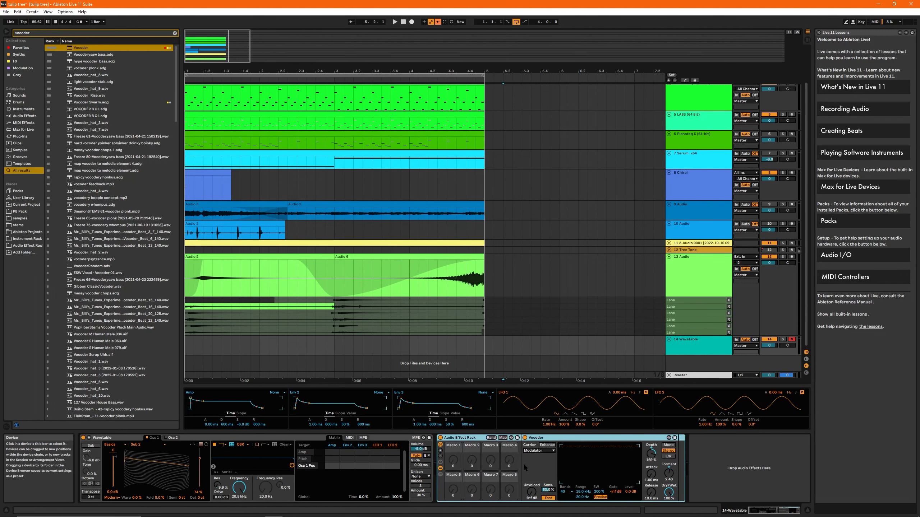
left_click(503, 438)
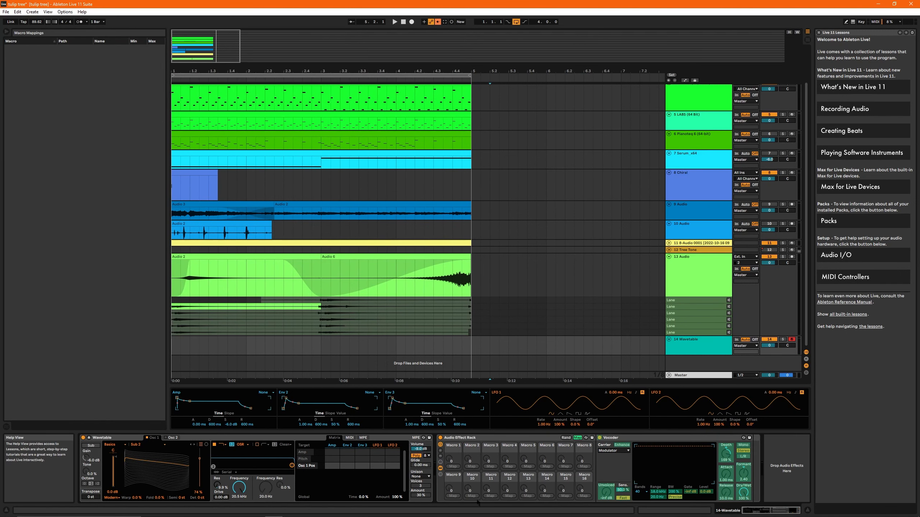
- Map the Vocoder's Dry/Wet to Macro 16, Formant Shift to Macro 8, Mono/Stereo to Macro 7 and Release Time to Macro 15
left_click(740, 493)
left_click(584, 496)
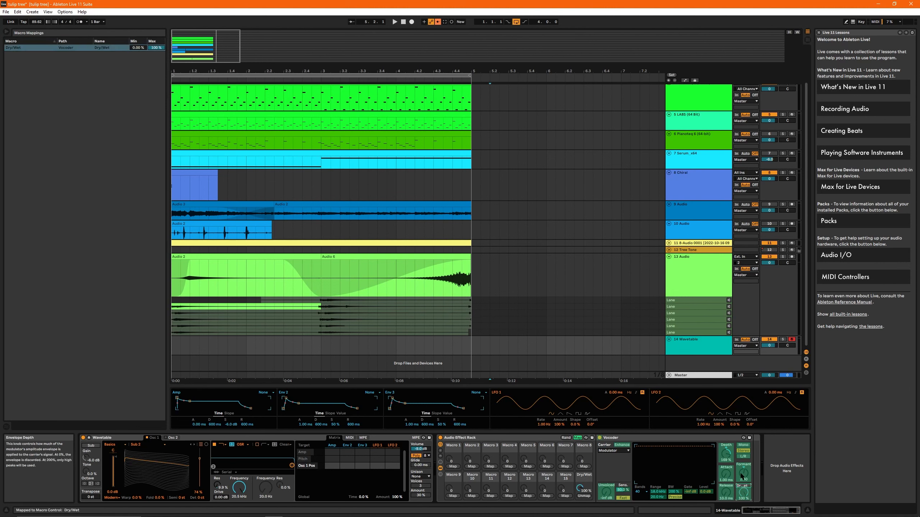
left_click(742, 474)
left_click(583, 467)
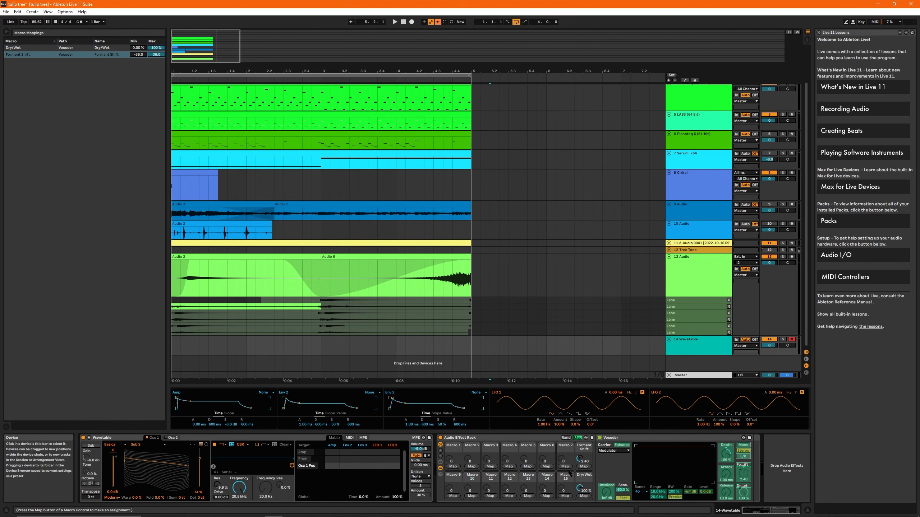
left_click(565, 466)
left_click(726, 493)
left_click(565, 496)
- Map the Vocoder's Upper Filter Band to Macro 9, Lower Filter Band to Macro 10 and Filter Bandwidth to Macro 11
left_click(658, 491)
left_click(490, 496)
left_click(453, 496)
left_click(657, 497)
left_click(472, 496)
left_click(674, 492)
left_click(491, 496)
- Map the Vocoder's Precise/Retro to Macro 12, Gate Threshold to Macro 13 and Output Level to Macro 14
left_click(675, 497)
left_click(509, 496)
left_click(691, 492)
left_click(527, 496)
- Map the Vocoder's Unvoiced Level to Macro 1 and Enhance to Macro 2
left_click(606, 491)
left_click(453, 467)
left_click(613, 451)
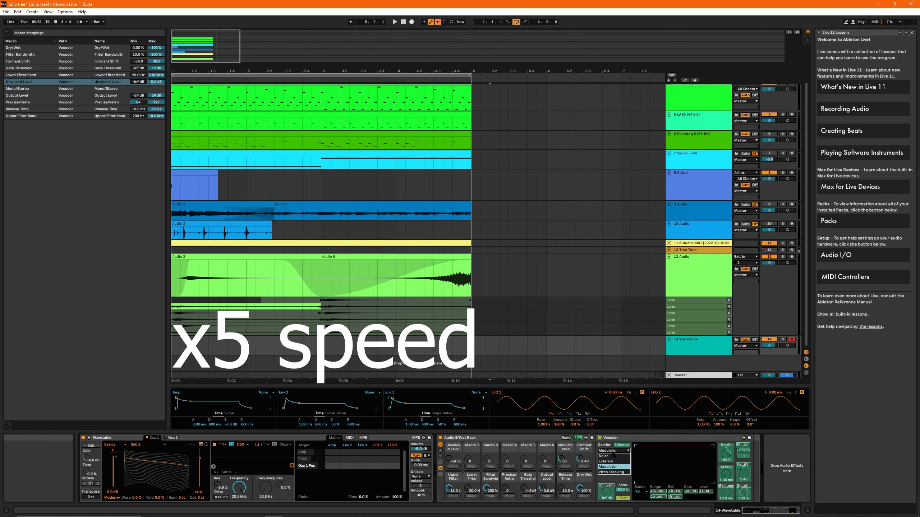
left_click(613, 451)
left_click(622, 445)
left_click(472, 467)
- Map the Vocoder's Attack Time to Macro 3 and Envelope Depth to Macro 4
left_click(726, 474)
left_click(491, 467)
left_click(726, 453)
left_click(509, 467)
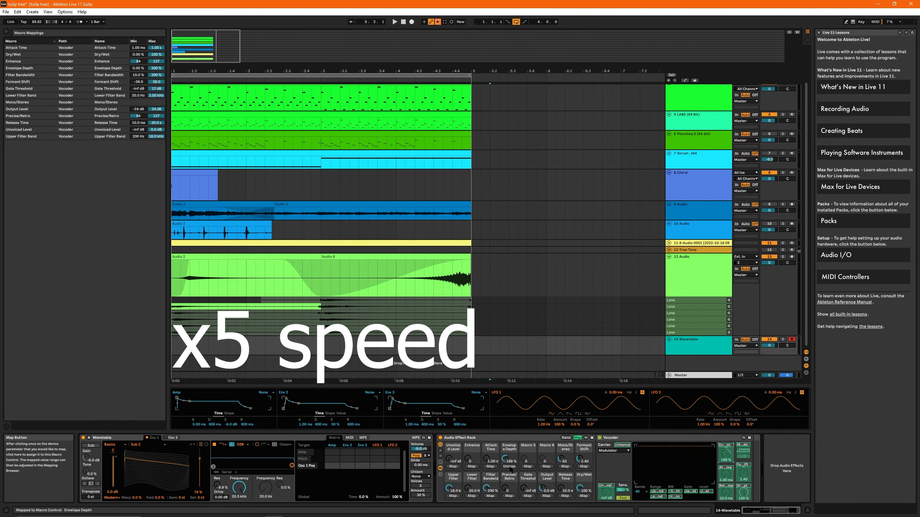
- Map the Vocoder's Unvoiced Sensitivity to Macro 5 and Unvoiced Speed to Macro 6, and finish macro mapping
left_click(528, 467)
left_click(623, 490)
left_click(547, 467)
left_click(623, 497)
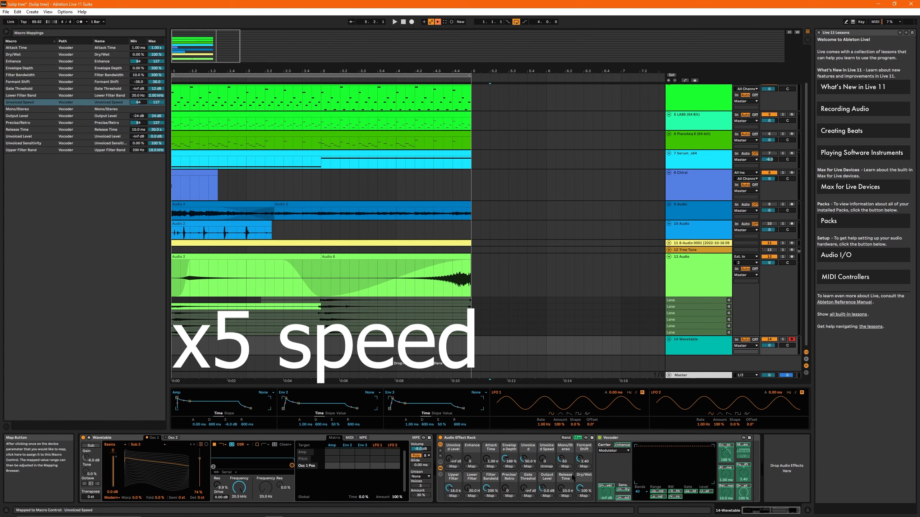
left_click(578, 438)
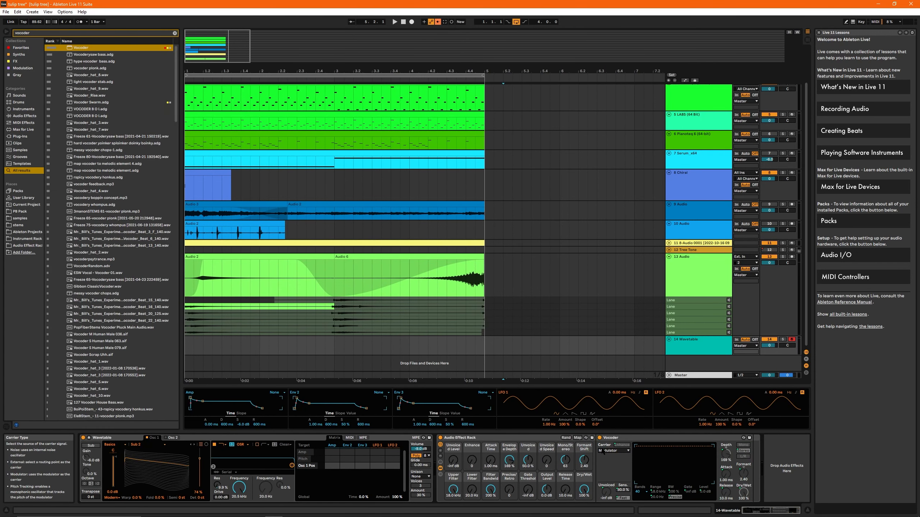
- Set the rack's Precise/Retro macro to 119 and its Gate Threshold macro to -24 dB
left_click(510, 490)
left_click_drag(510, 490, 553, 445)
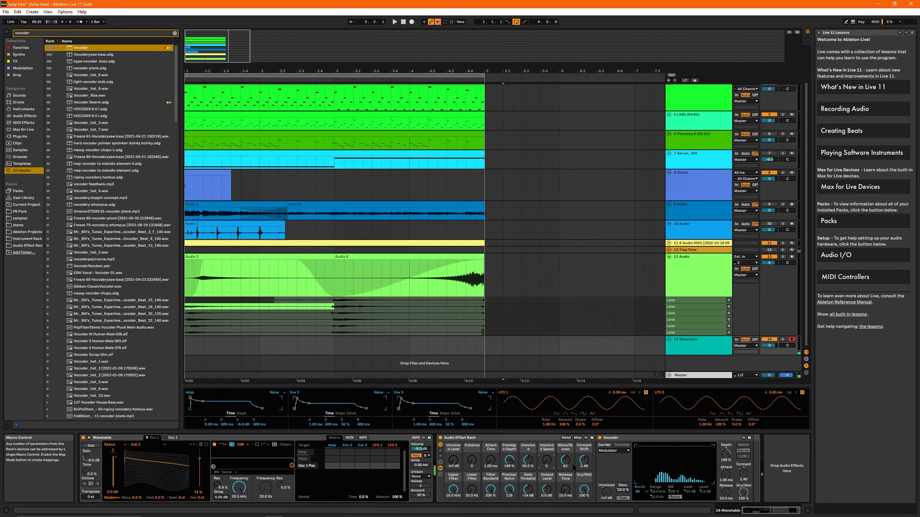
mouse_move(490, 489)
left_mouse_down()
mouse_move(490, 506)
mouse_move(493, 490)
left_mouse_up()
- Duplicate the mapped Vocoder inside the rack until the chain holds at least nine of them in series
double_click(636, 439)
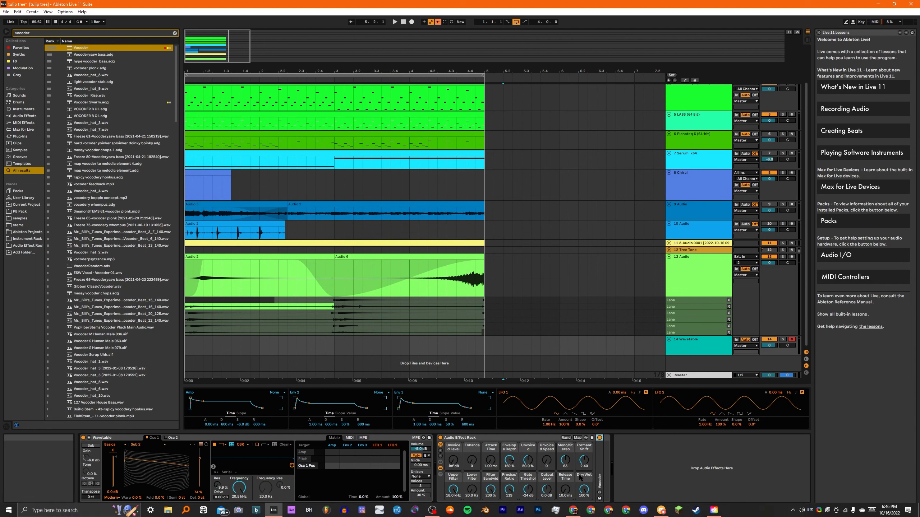
double_click(601, 469)
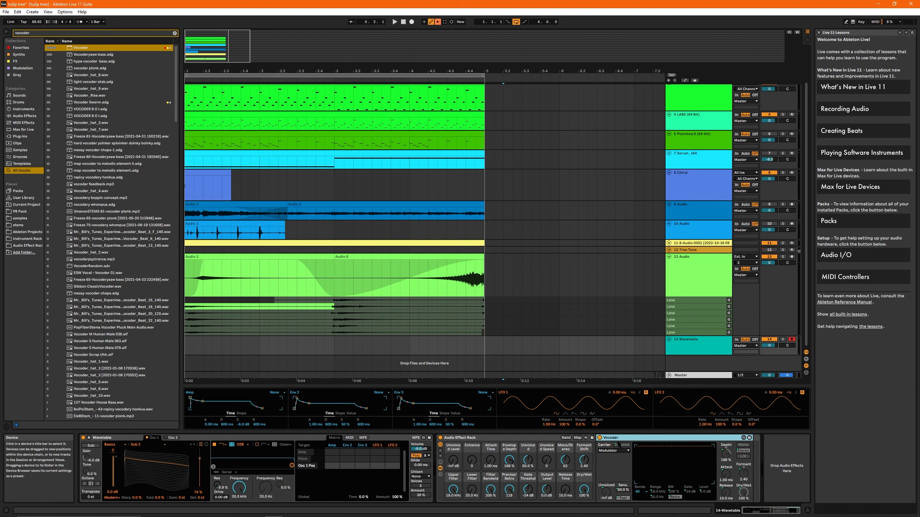
key("ctrl+d")
key("ctrl+d")
key("ctrl+d")
key("ctrl+d")
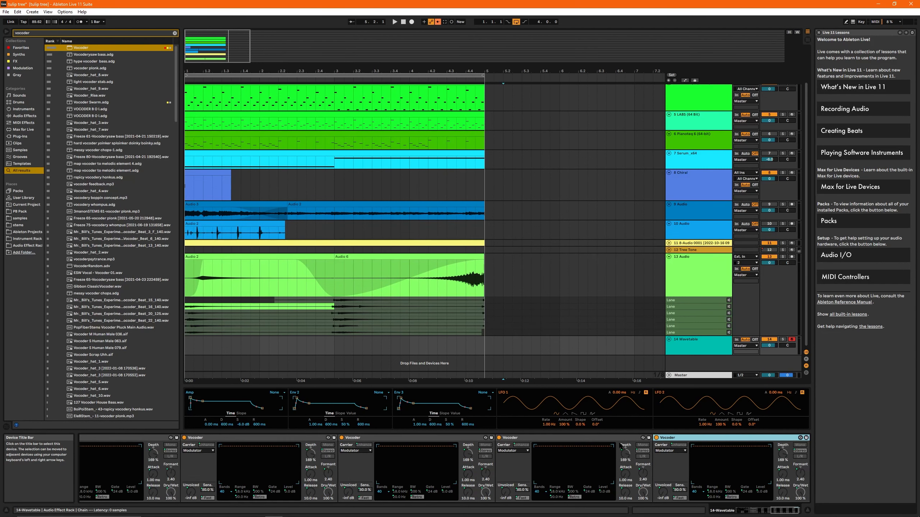
left_click(620, 445)
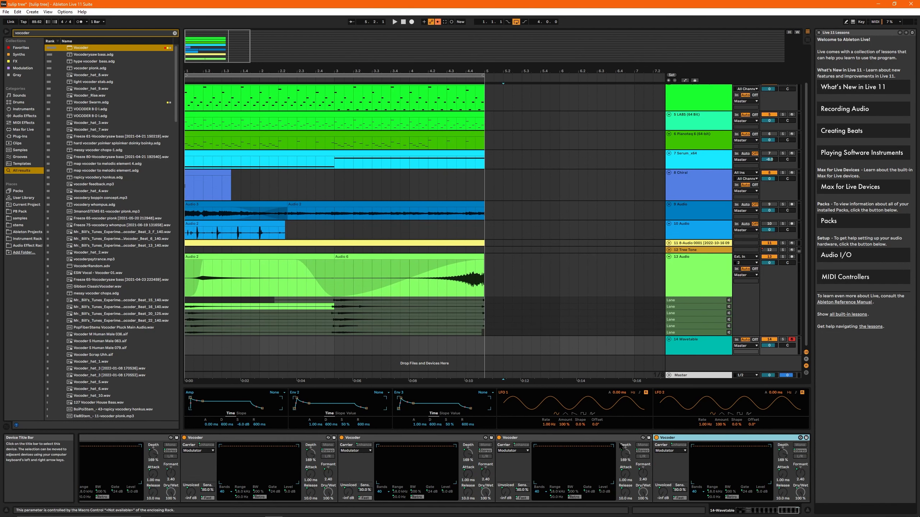
key("ctrl+d")
key("ctrl+d")
- Fold every Vocoder in the rack's chain into its collapsed view
scroll(641, 443, "up", 10)
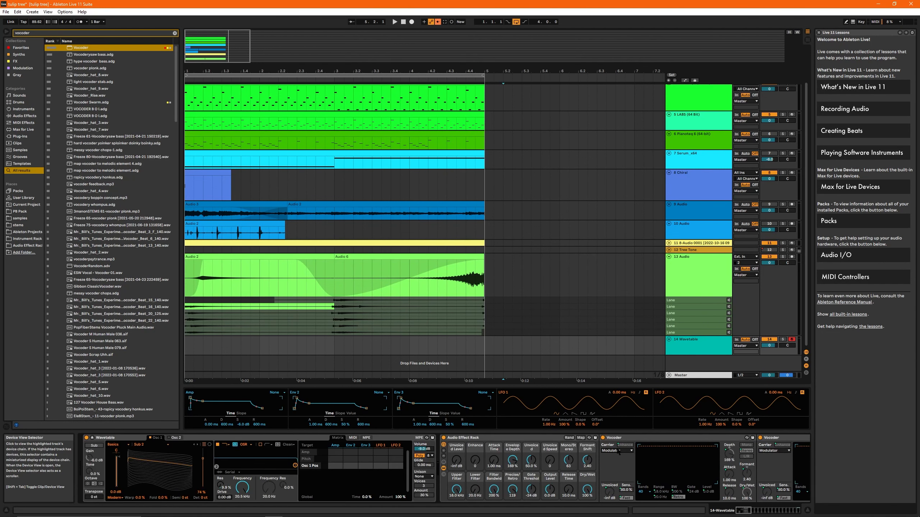
double_click(667, 441)
double_click(667, 441)
double_click(667, 441)
double_click(666, 440)
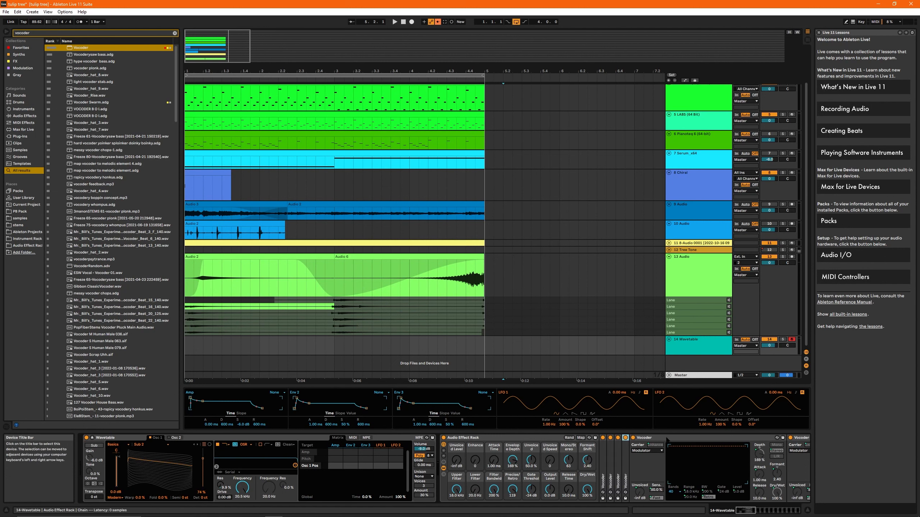
double_click(666, 440)
double_click(667, 441)
double_click(667, 440)
double_click(667, 441)
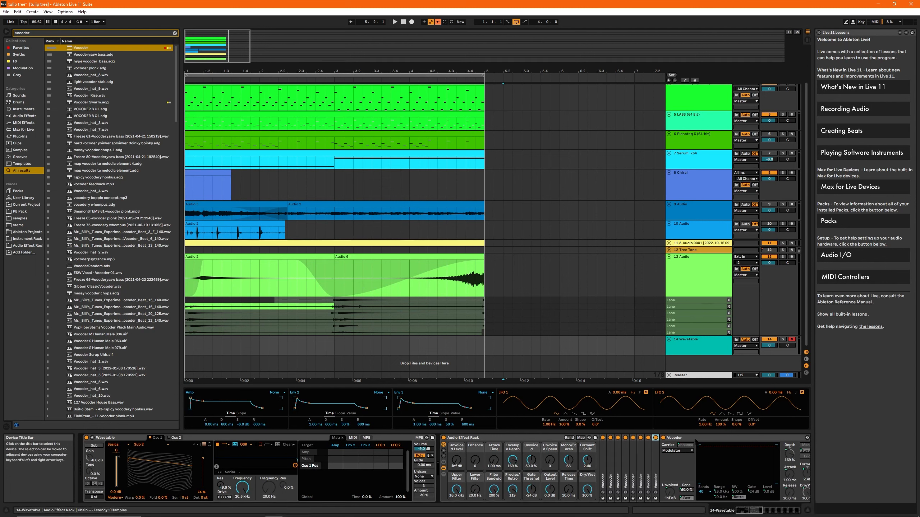
double_click(667, 440)
double_click(705, 441)
double_click(706, 441)
double_click(708, 442)
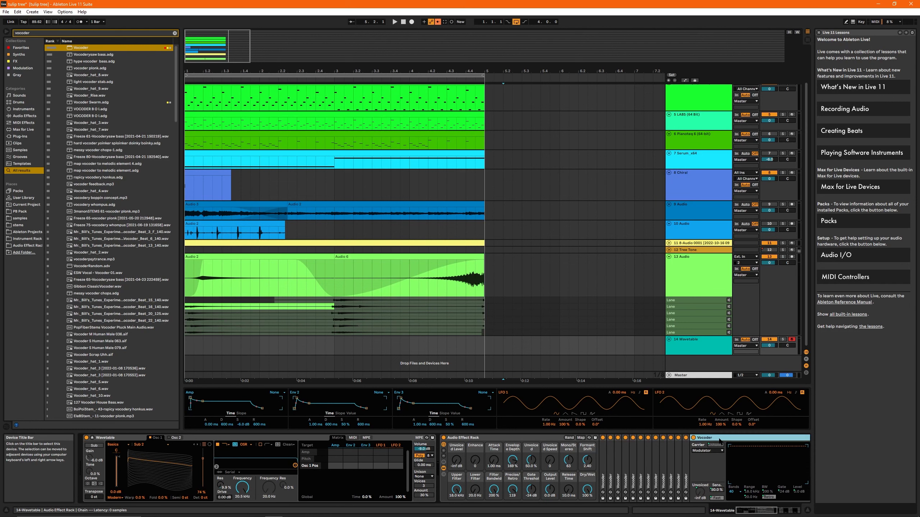
double_click(722, 438)
double_click(722, 437)
double_click(721, 437)
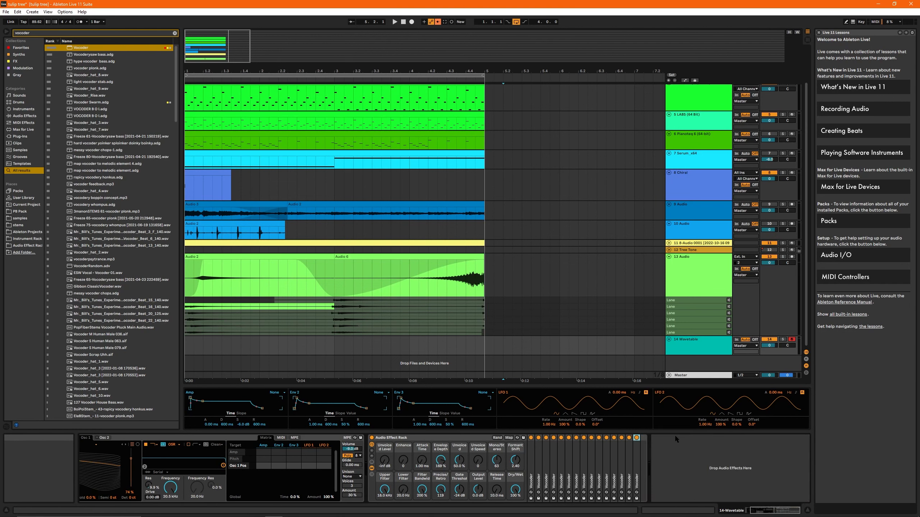
- Reduce the rack to a single unfolded Vocoder and set the Output Level macro to 24 dB
double_click(536, 470)
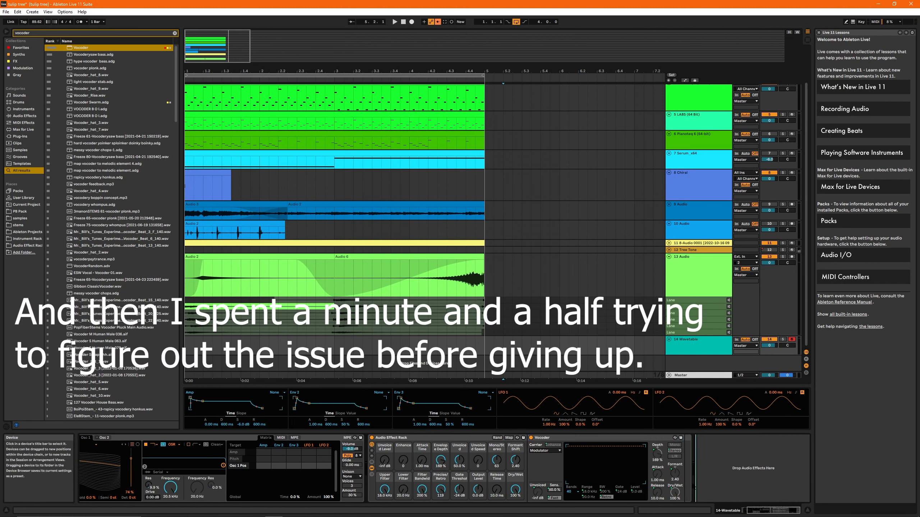
left_click_drag(477, 494, 476, 457)
left_click(688, 459)
left_click(786, 464, "shift")
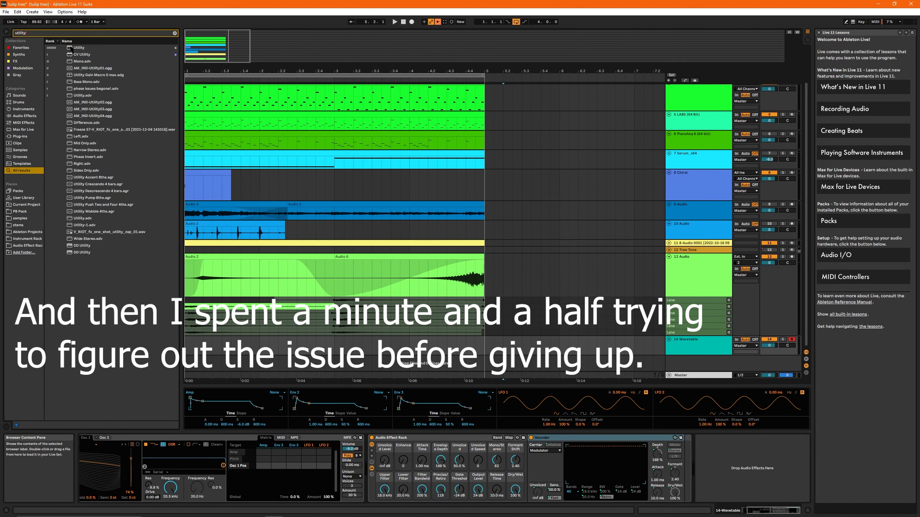
- Add a Utility after the Vocoder, map its Gain to the rack's first macro, and fold the Vocoder
right_click(412, 450)
left_click(742, 372)
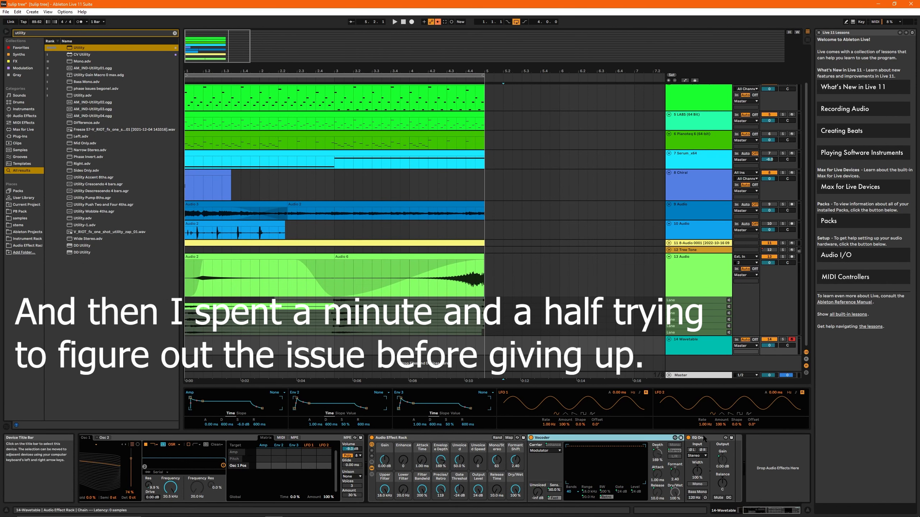
double_click(543, 438)
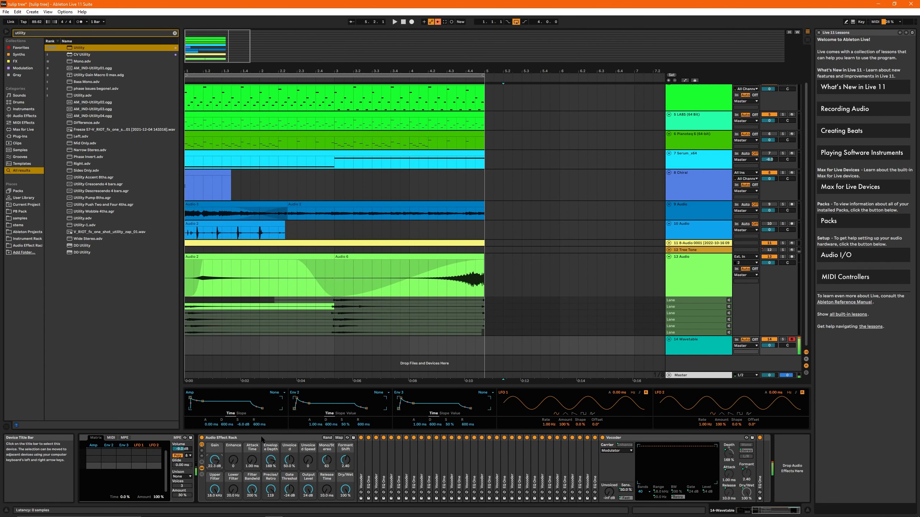
- Delete the Audio Effect Rack from the Wavetable track and add a fresh Vocoder found by searching "vocoder"
left_click(262, 439)
key("Delete")
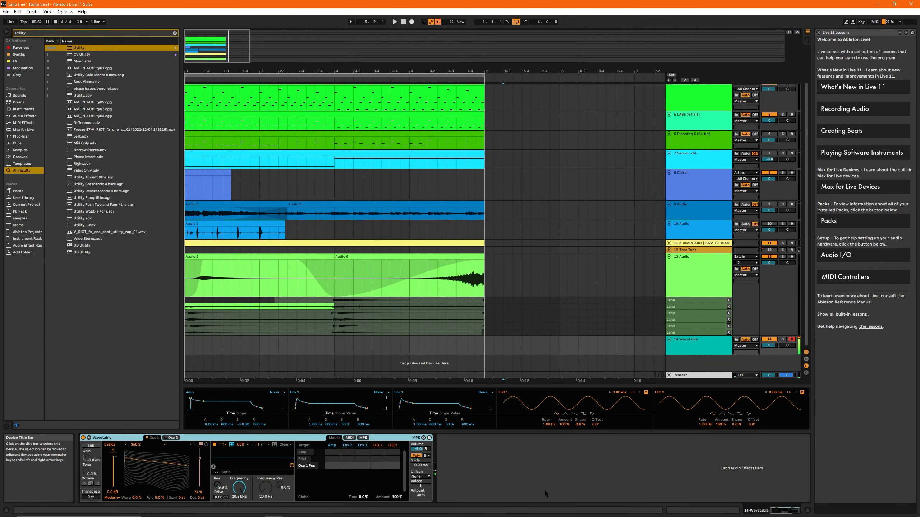
key("ctrl+f")
type("vocoder")
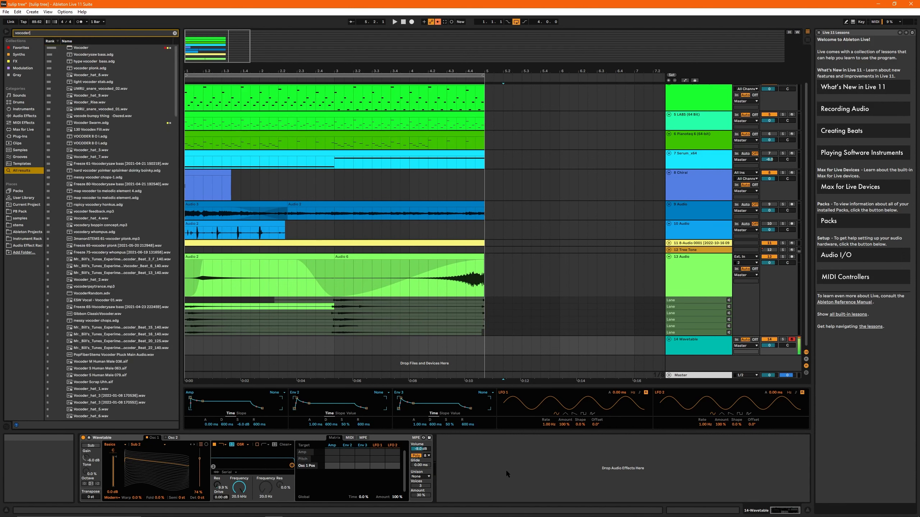
left_click_drag(81, 48, 559, 475)
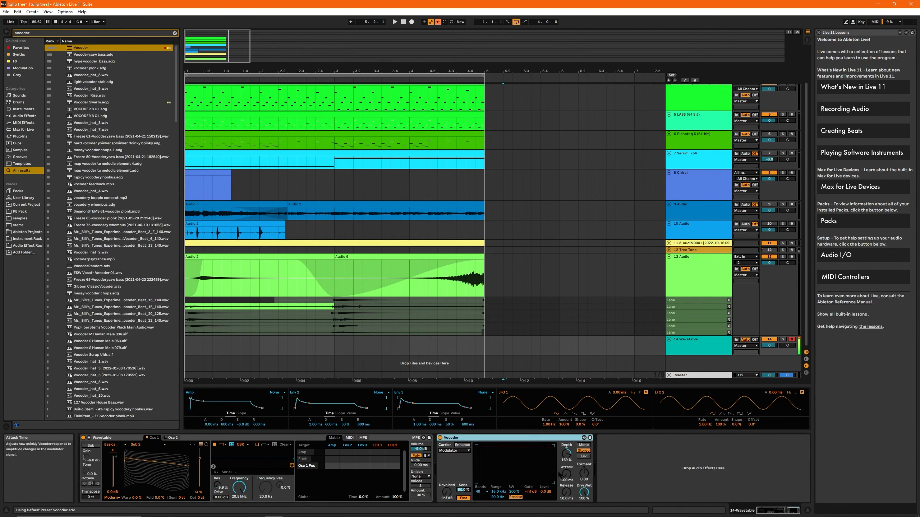
- Load the Vocoder Swarm.adg preset onto the Wavetable track and delete the leftover single Vocoder
left_click(44, 33)
type("swarm")
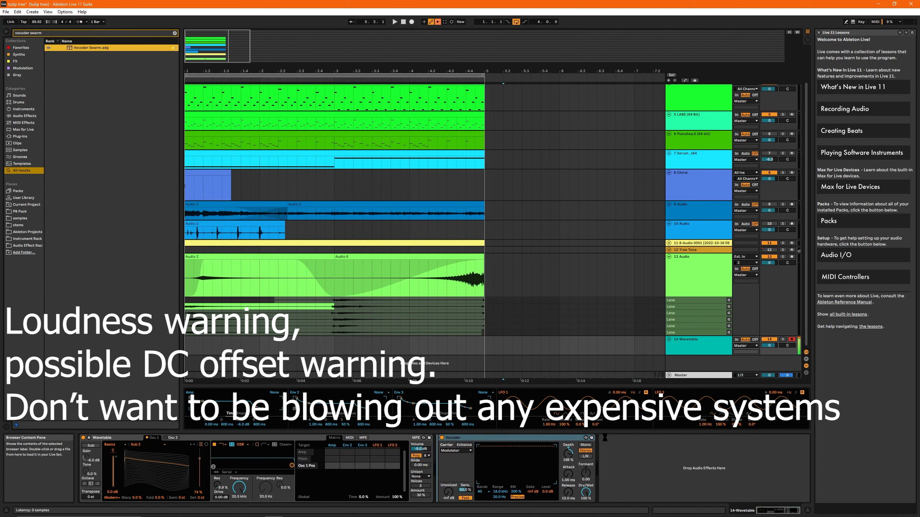
key("Return")
left_click(682, 440)
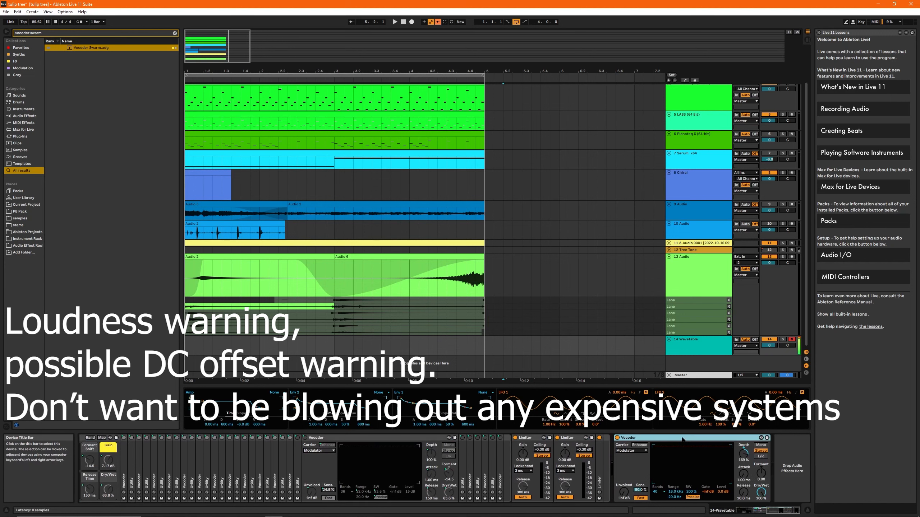
key("Delete")
- Set the Wavetable filter frequency to 676 Hz and the Vocoder Swarm's Dry/Wet macro to 66.9 %
left_click(764, 510)
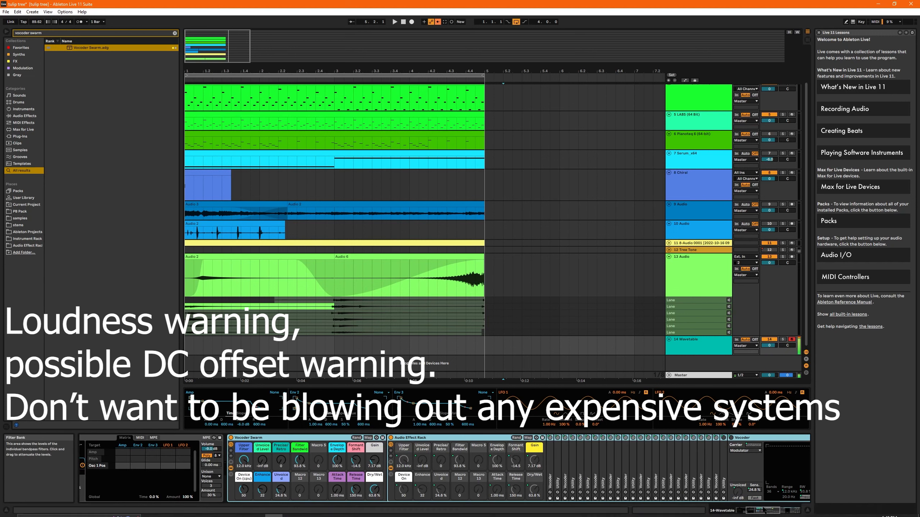
left_click_drag(764, 511, 751, 510)
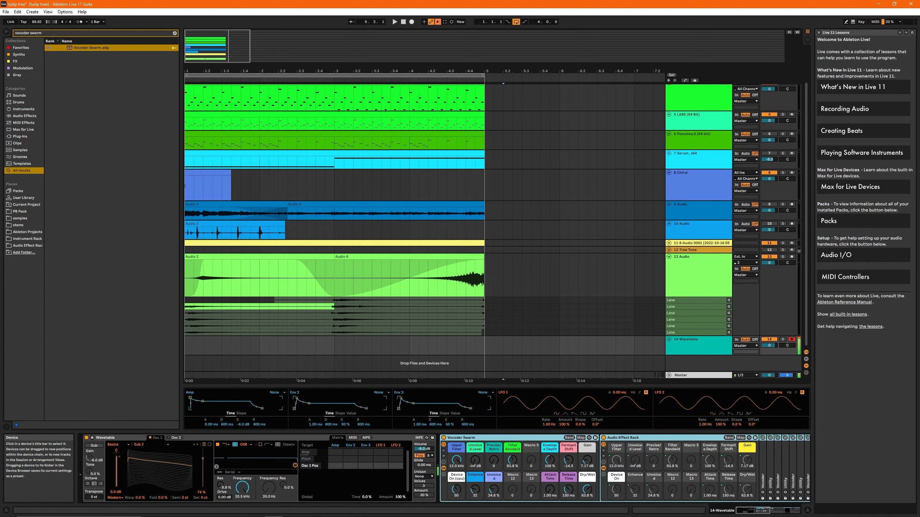
left_click_drag(242, 487, 242, 511)
left_click_drag(588, 489, 587, 475)
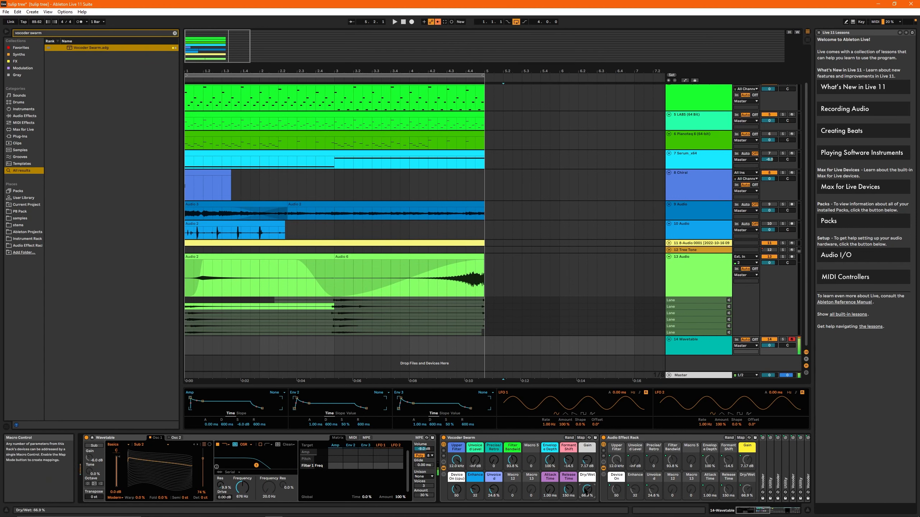
- Set the Vocoder Swarm macros Device On (cpu) to 76, Enhance to 61, Precise/Retro to 43 and Formant Shift to -3.89
left_click_drag(457, 490, 456, 480)
left_click_drag(475, 489, 475, 462)
left_click_drag(495, 462, 496, 465)
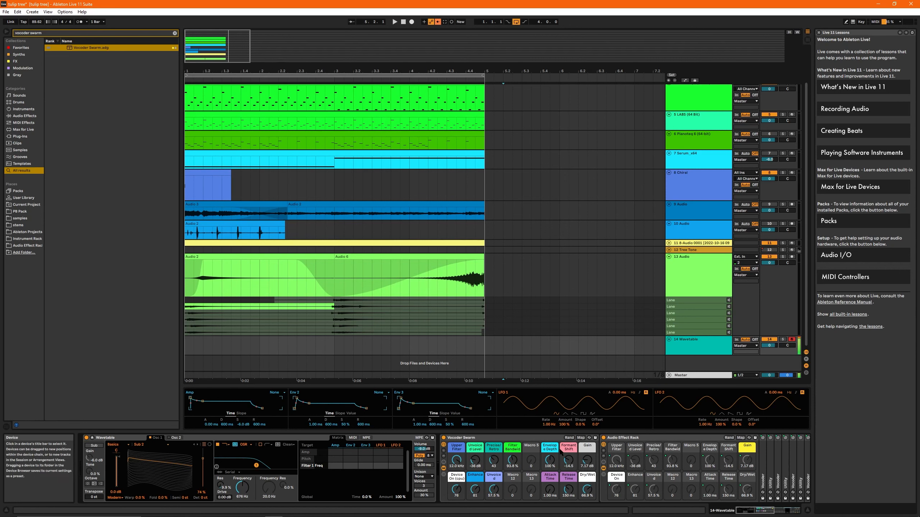
left_click_drag(568, 461, 568, 449)
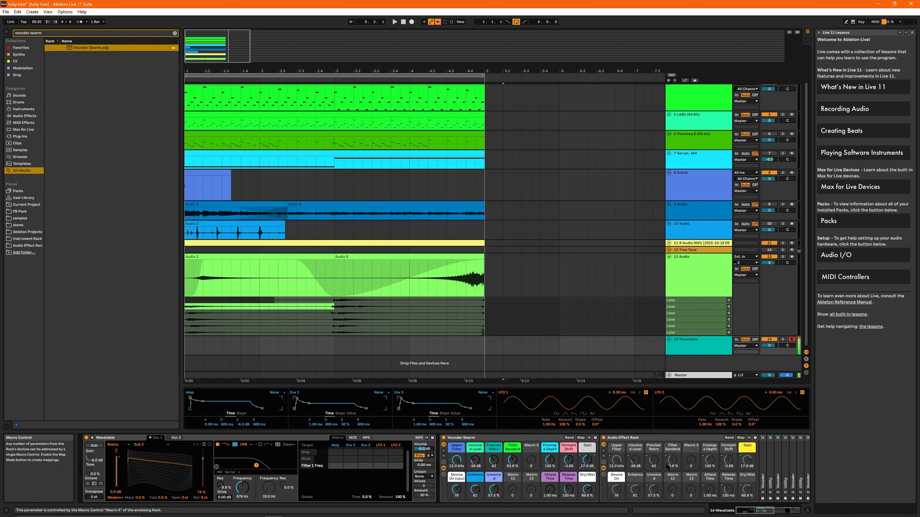
left_click_drag(759, 510, 801, 508)
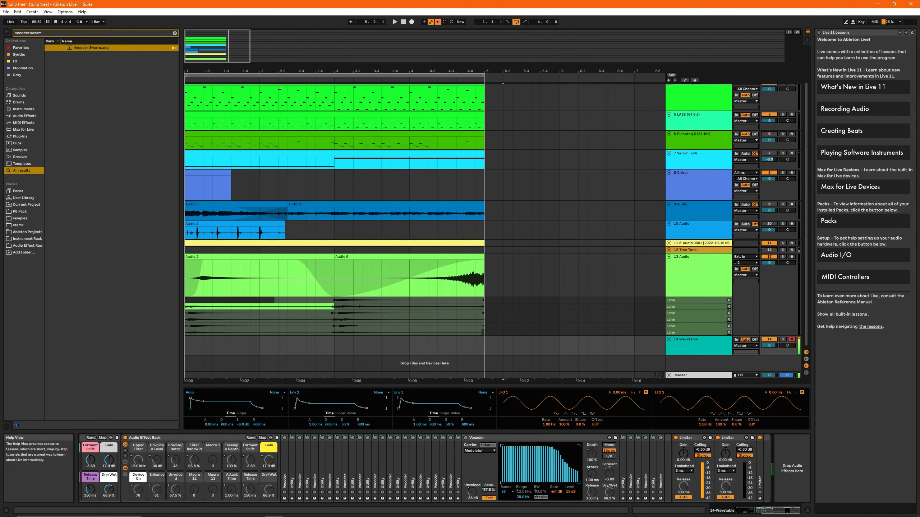
left_click(433, 511)
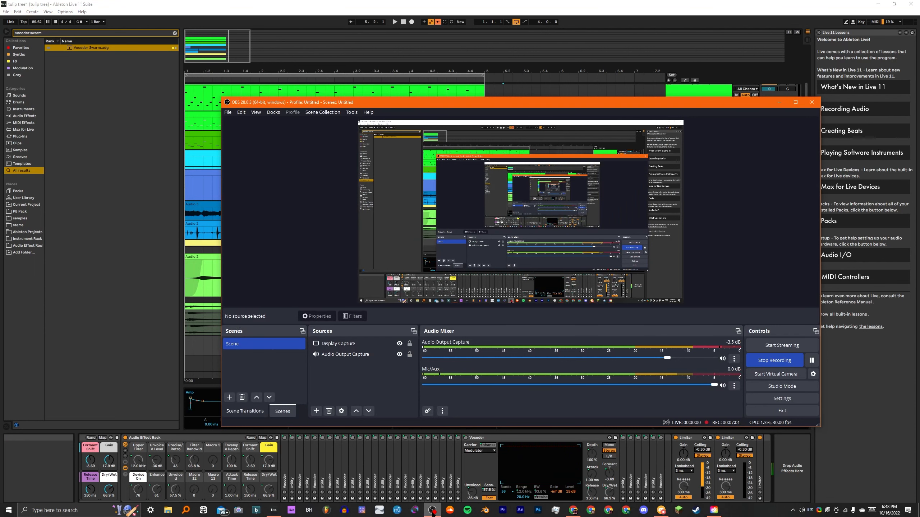
left_click(299, 3)
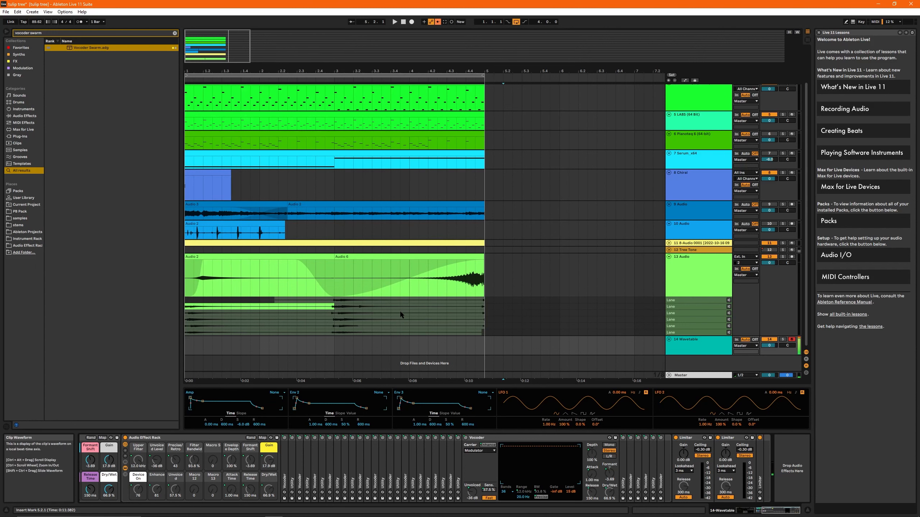
scroll(524, 452, "left", 5)
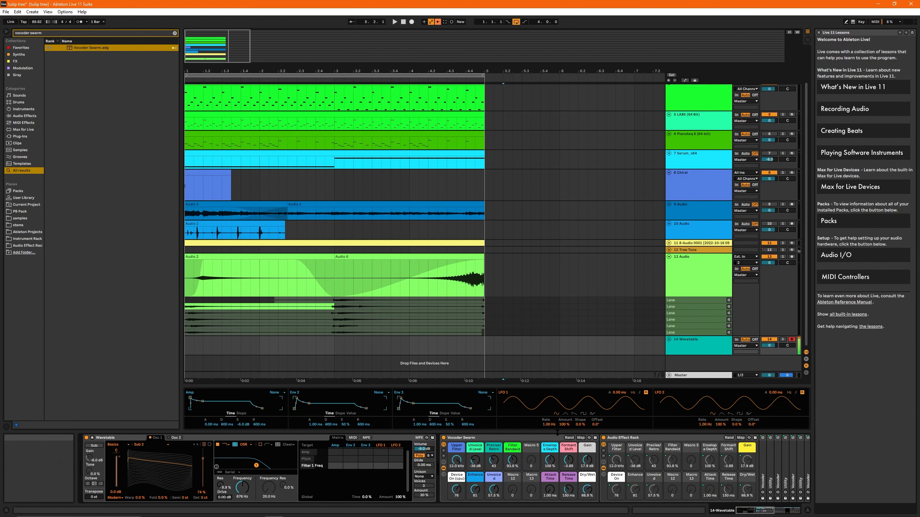
- Fold the nested Audio Effect Rack and the Limiters inside the Vocoder Swarm rack
double_click(636, 437)
double_click(620, 439)
double_click(628, 438)
left_click(696, 444)
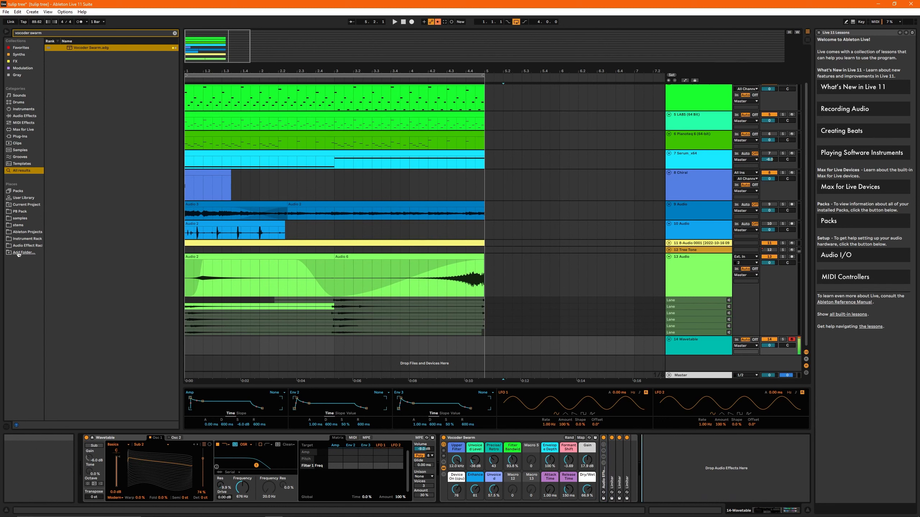
- Delete the Vocoder Swarm rack and add a Saturator found by searching "sat", grouped in an Audio Effect Rack
left_click(174, 33)
left_click(464, 433)
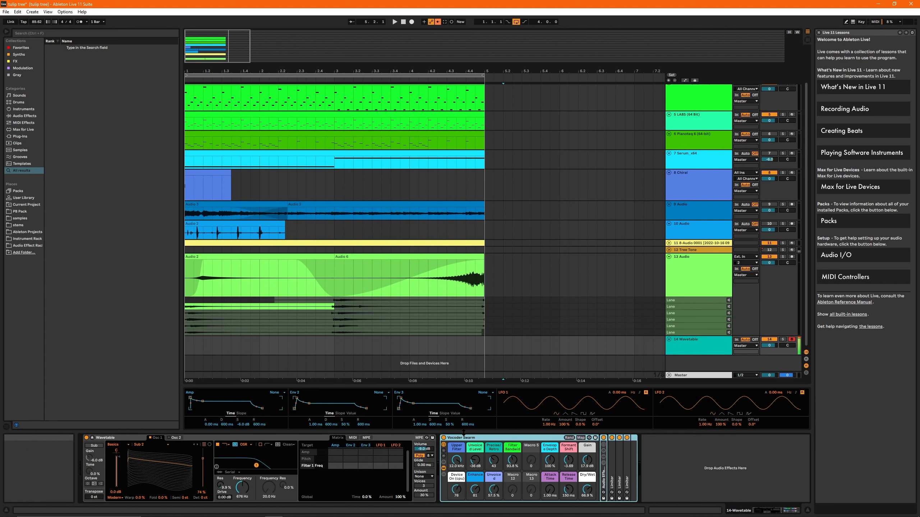
key("Delete")
key("ctrl+f")
type("sat")
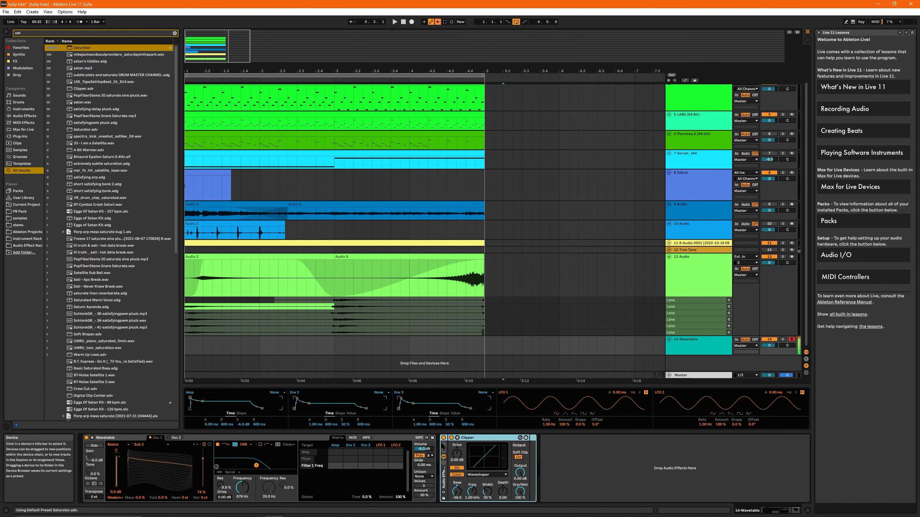
- Show the new rack's macros and map the Saturator's Drive to Macro 1 and Base to Macro 5
left_click(444, 446)
left_click(506, 438)
left_click(537, 456)
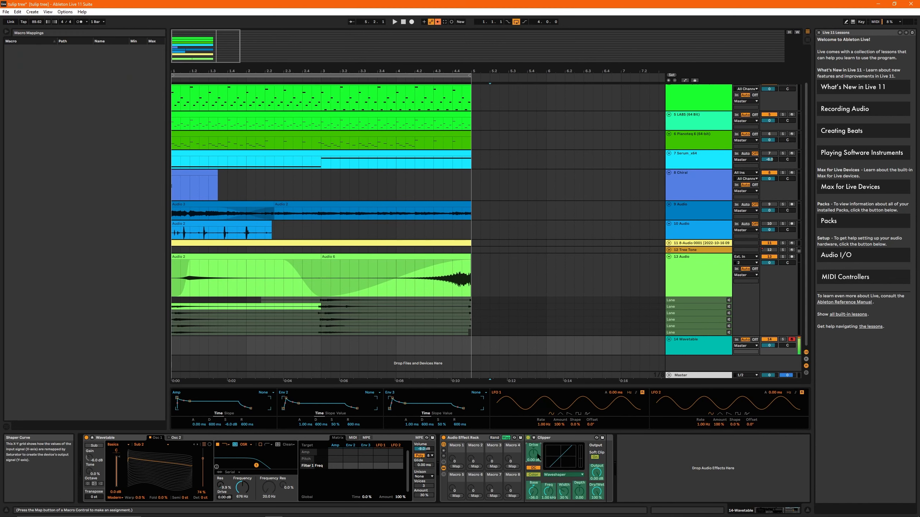
left_click(456, 467)
left_click(534, 491)
left_click(456, 497)
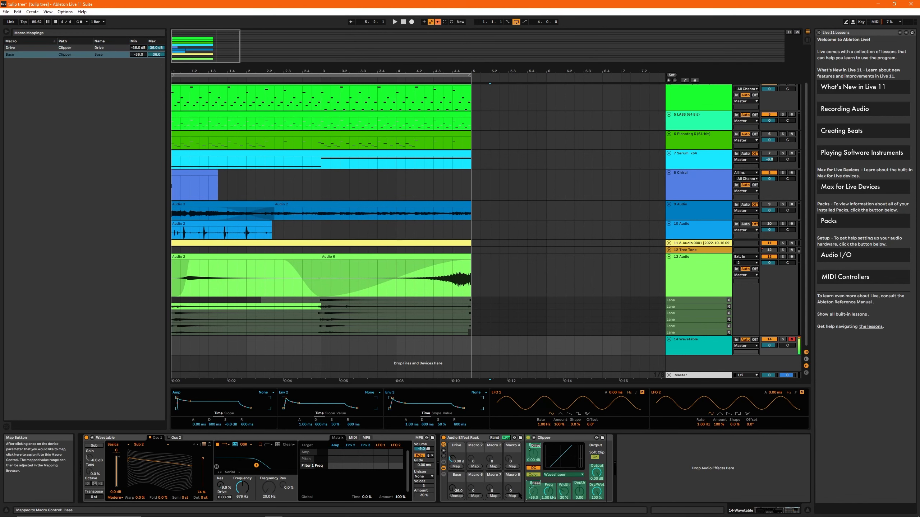
- Map the Saturator's Frequency to Macro 6, Width to Macro 7 and Depth to Macro 8
left_click(548, 491)
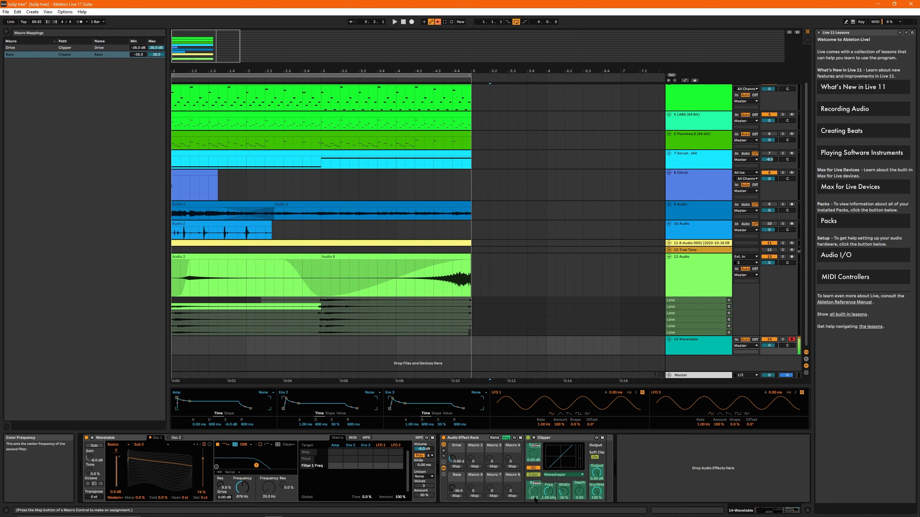
left_click(475, 497)
left_click(564, 491)
left_click(493, 496)
left_click(579, 491)
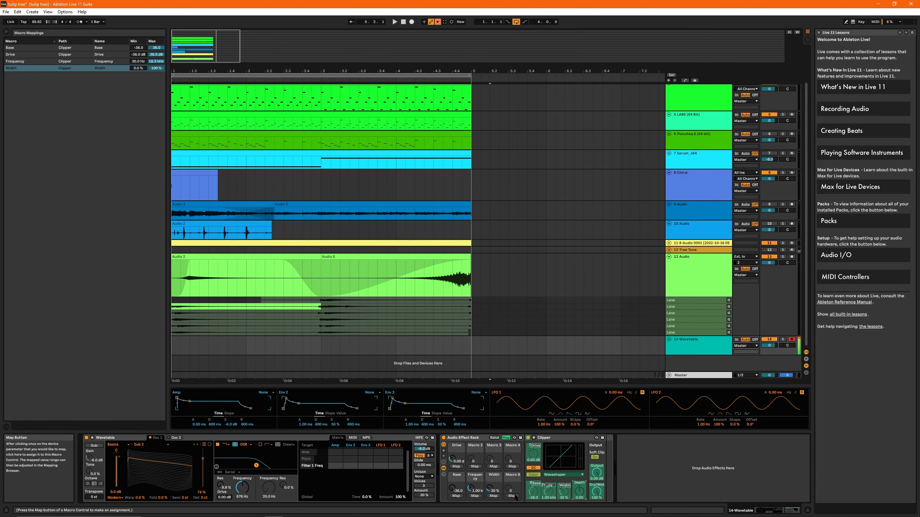
left_click(512, 496)
left_click(647, 471)
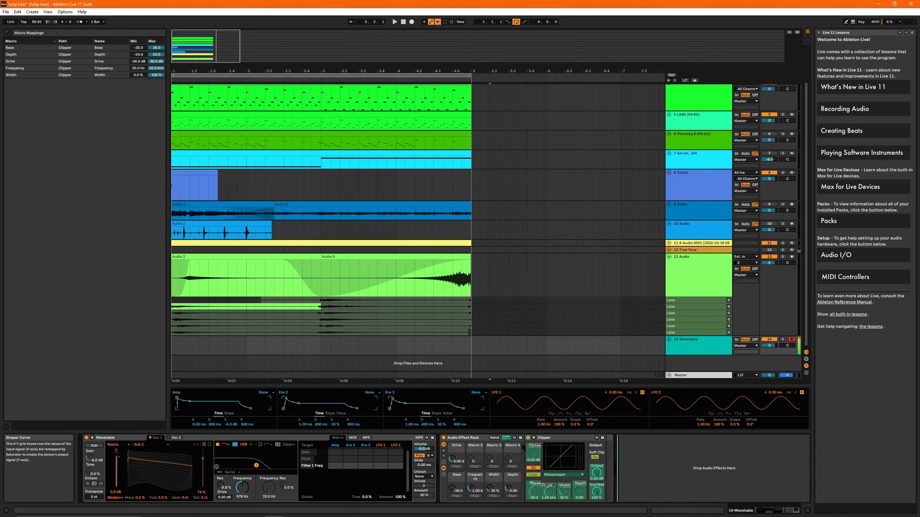
- Map the Saturator's curve Type to Macro 2 and finish macro mapping
left_click(559, 473)
left_click(475, 467)
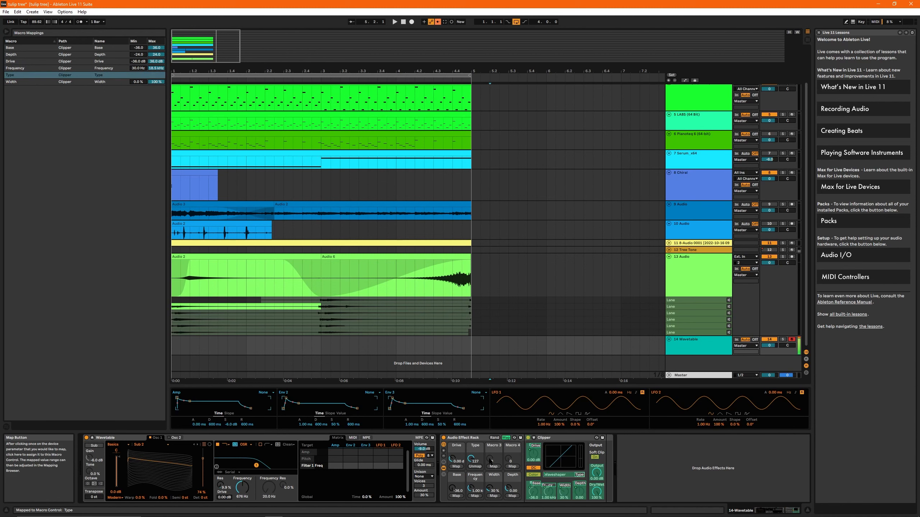
left_click(506, 438)
- Duplicate the mapped Clipper Saturator inside the rack until the chain holds at least nine of them in series
left_click(558, 439)
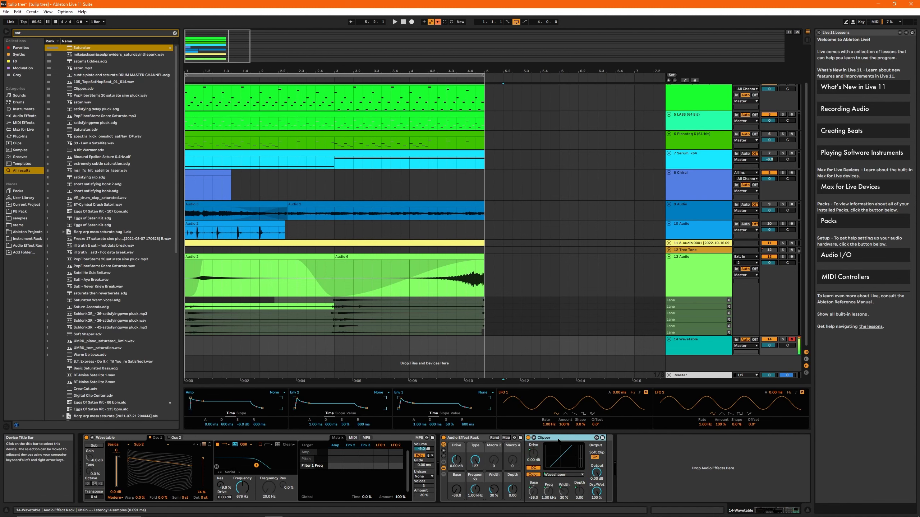
key("ctrl+d")
key("ctrl+d")
key("ctrl+d")
key("ctrl+d")
key("ctrl+d")
key("ctrl+d")
key("ctrl+d")
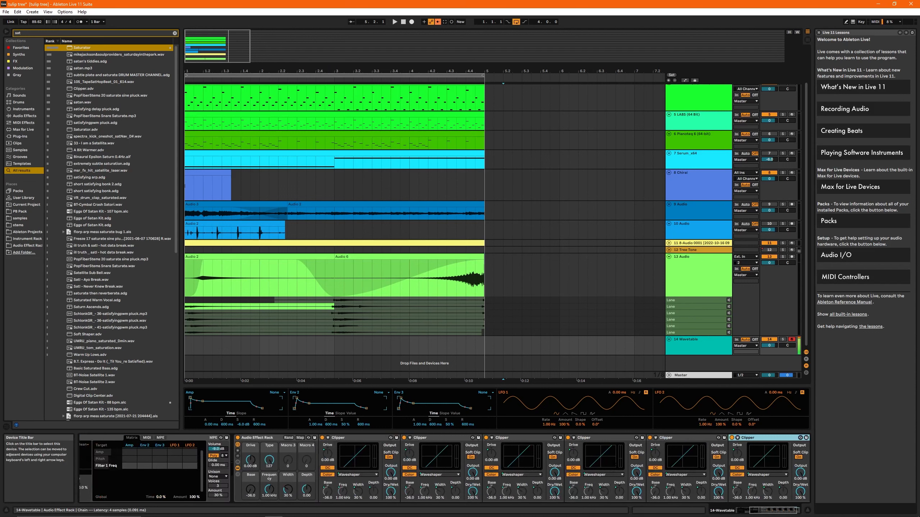
key("ctrl+d")
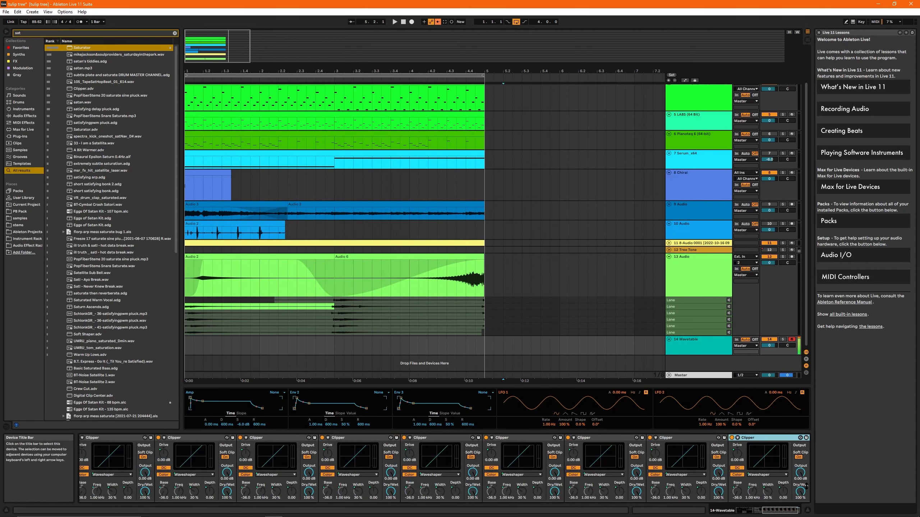
- Adjust the output Gain on the Master track's utility device and go back to the Wavetable track's device chain
left_click_drag(787, 510, 746, 510)
left_click_drag(242, 488, 242, 450)
left_click(444, 438)
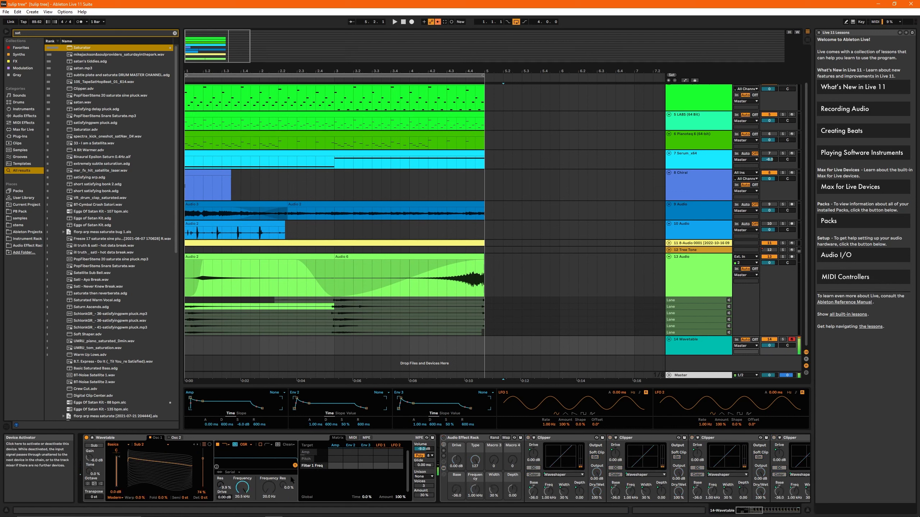
left_click(690, 375)
double_click(133, 461)
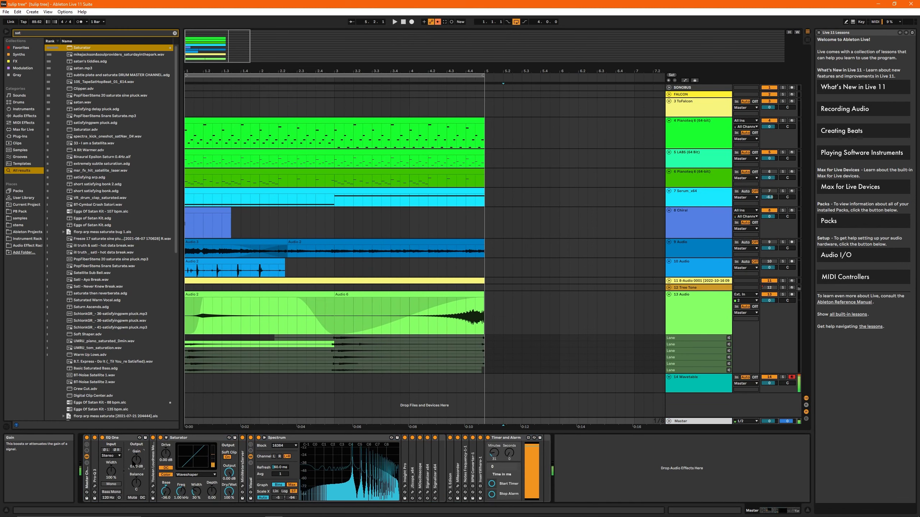
left_click(685, 386)
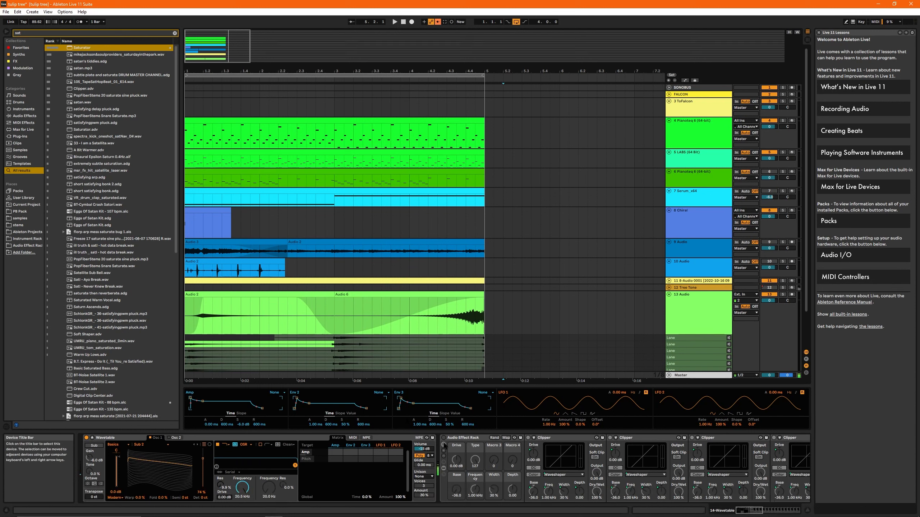
- Set the Saturator rack's Drive macro to 3.12 dB and its Type macro to 51 for Medium Curve
left_click(456, 461)
left_click_drag(458, 461, 458, 441)
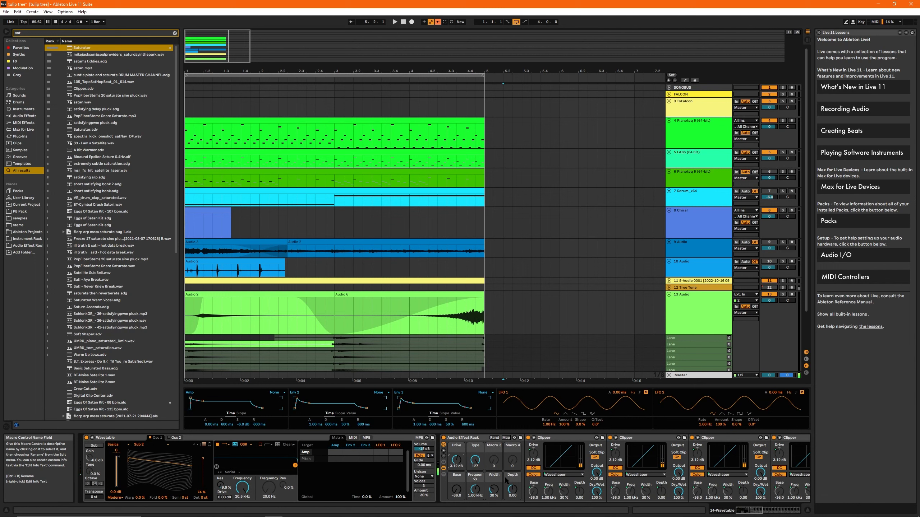
left_click_drag(475, 461, 477, 472)
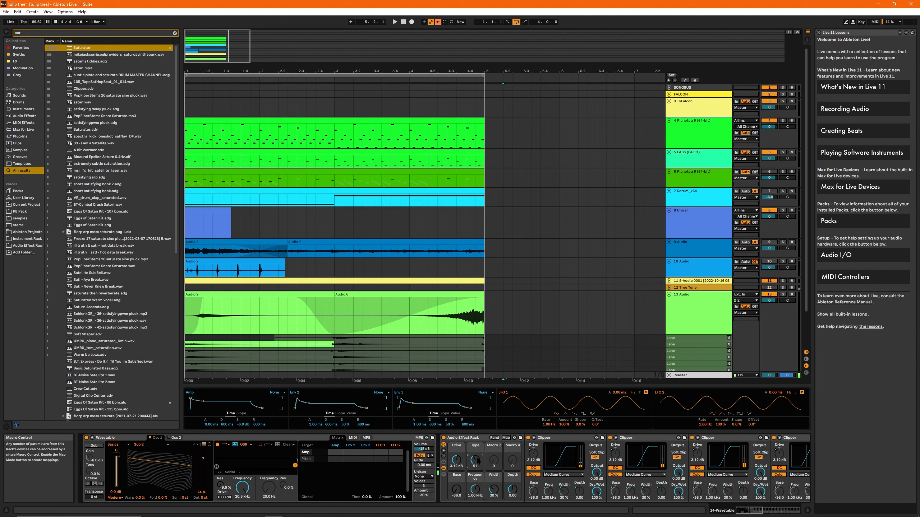
- Switch Wavetable's voice mode to Mono and fold the first eight Saturators in the rack
left_click(419, 456)
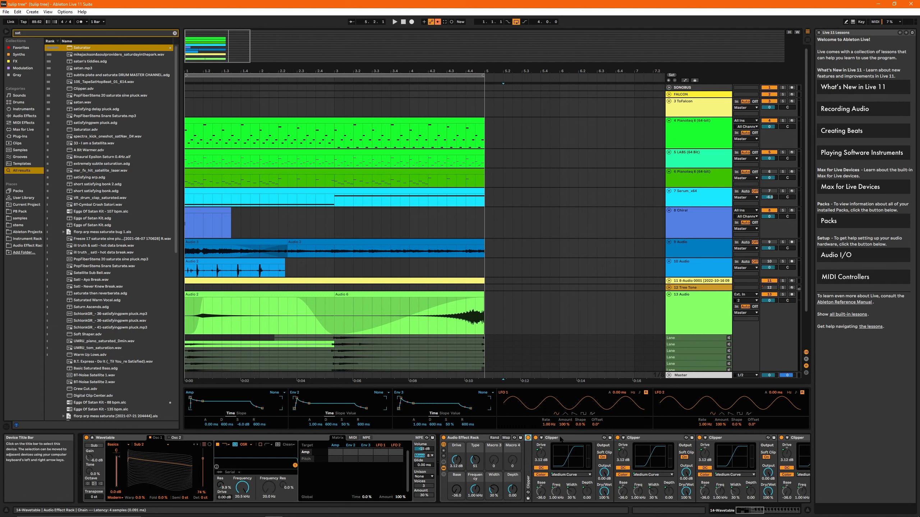
scroll(587, 439, "left", 4)
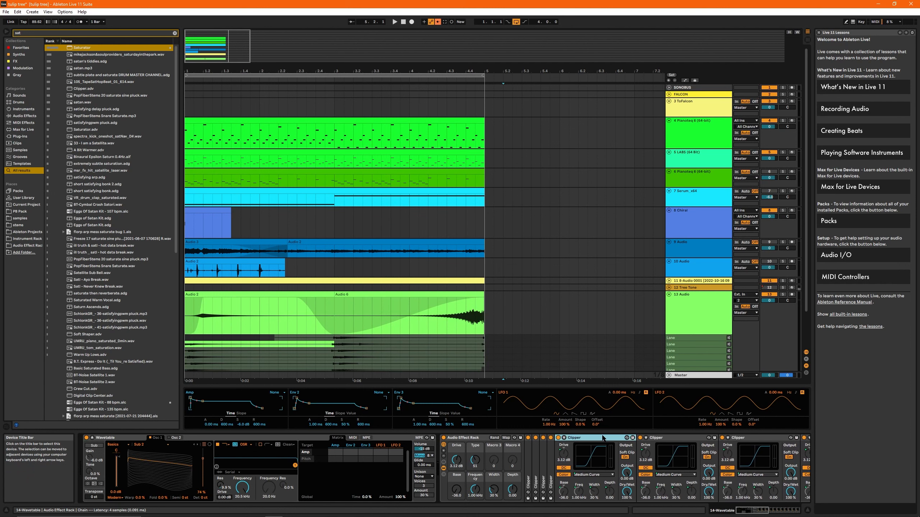
scroll(608, 439, "left", 3)
scroll(633, 440, "right", 15)
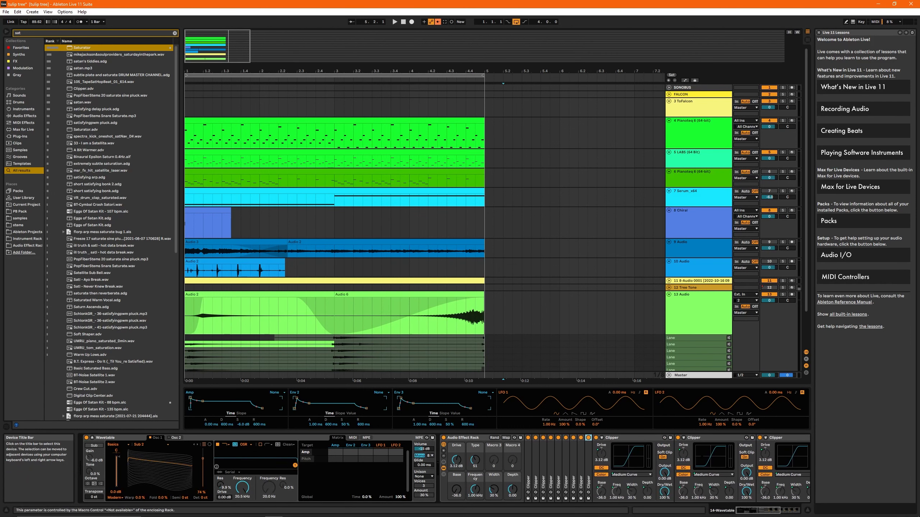
left_click(753, 467)
scroll(487, 444, "left", 15)
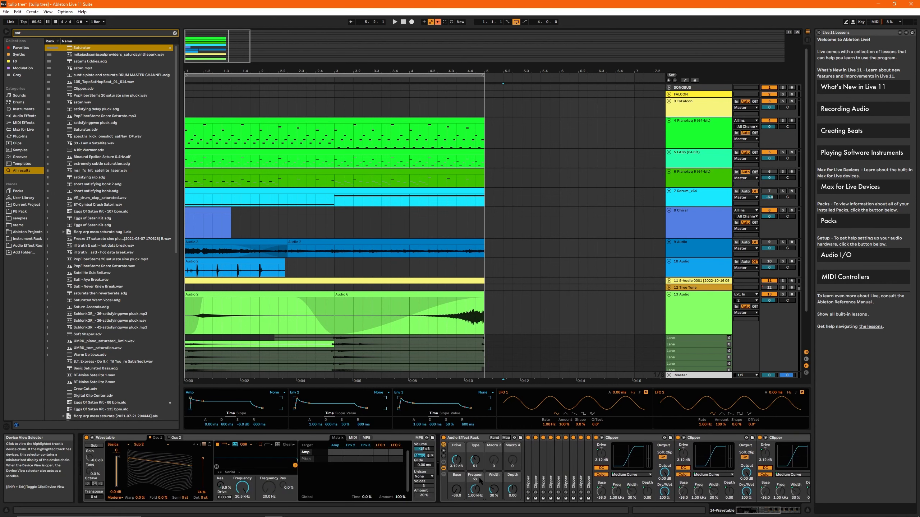
- Delete the Saturator rack from the Wavetable track and load a Reverb in its place
left_click(467, 438)
key("Delete")
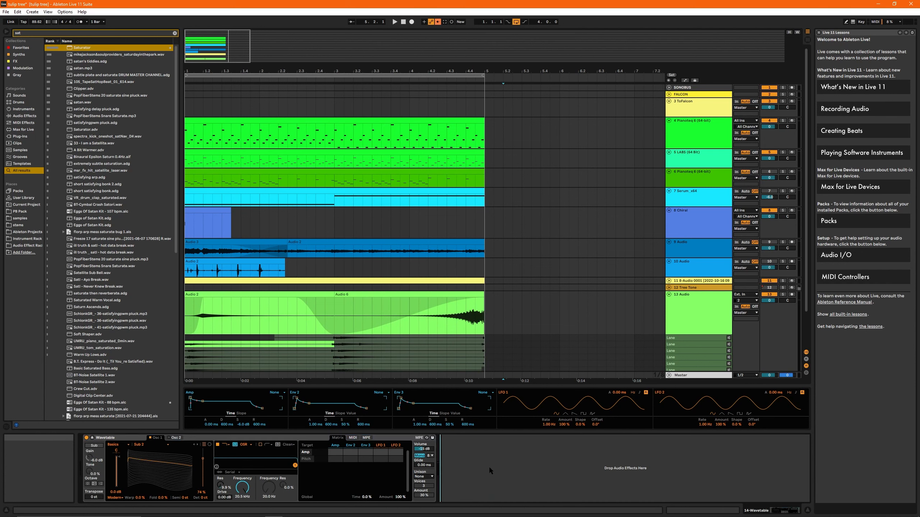
key("ctrl+f")
type("reverb")
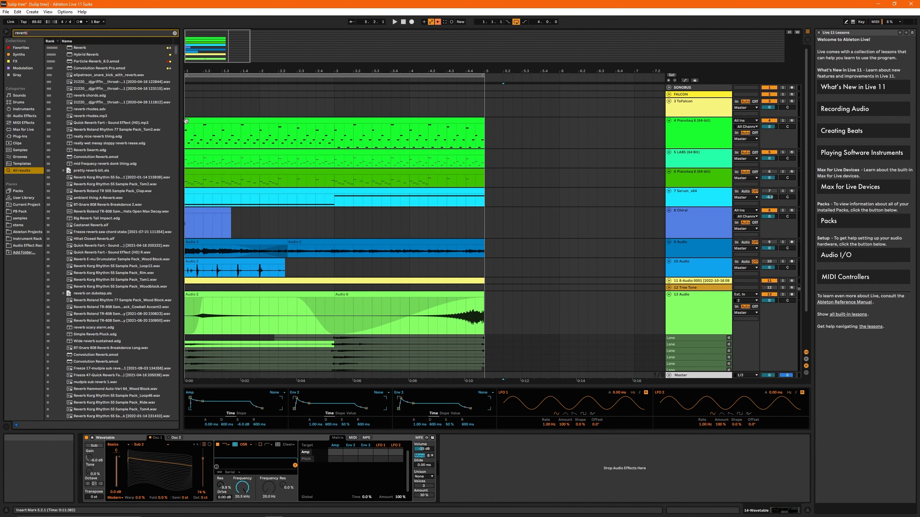
double_click(78, 48)
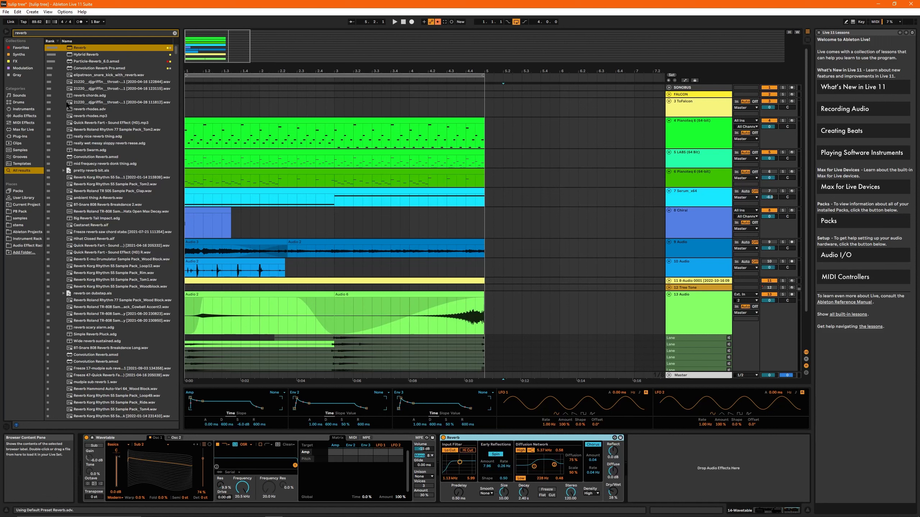
- Add Shifter and Box.amxd from the FX collection after the Reverb on the Wavetable track
left_click(15, 61)
left_click(175, 33)
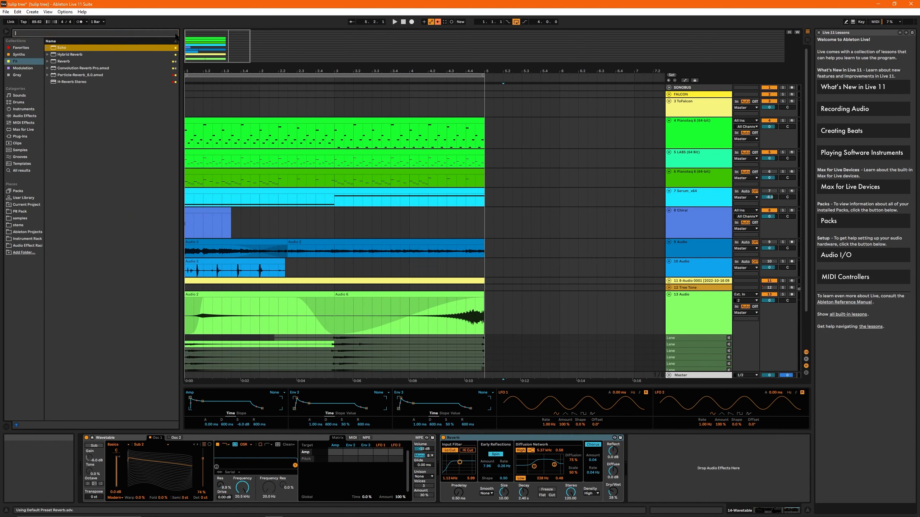
left_click_drag(62, 116, 706, 467)
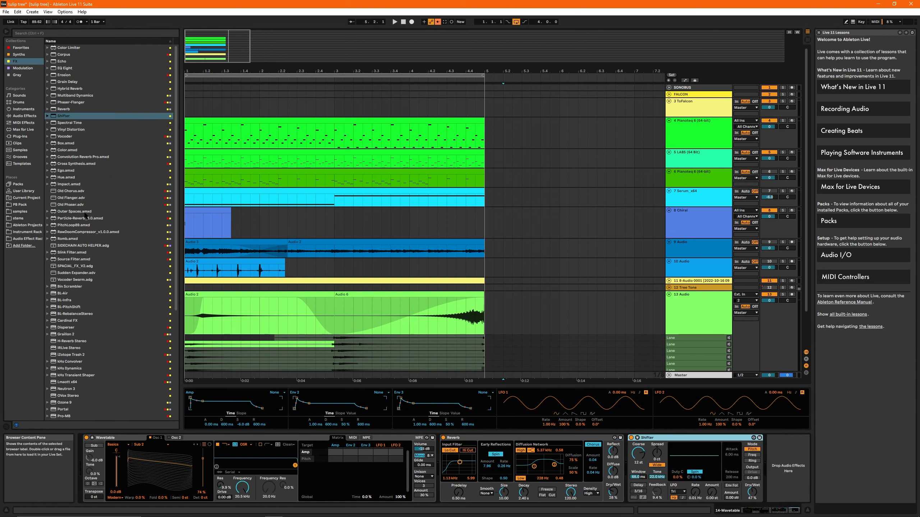
left_click_drag(56, 146, 764, 465)
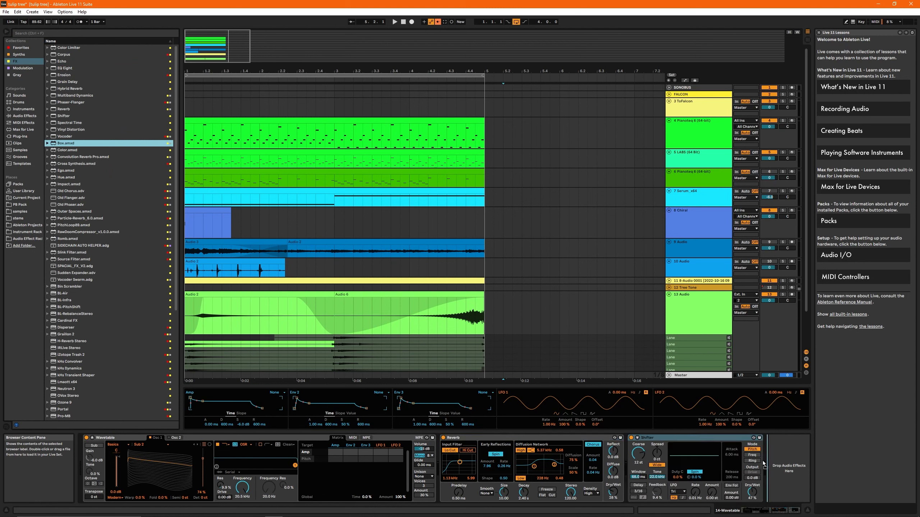
left_click_drag(644, 455, 786, 467)
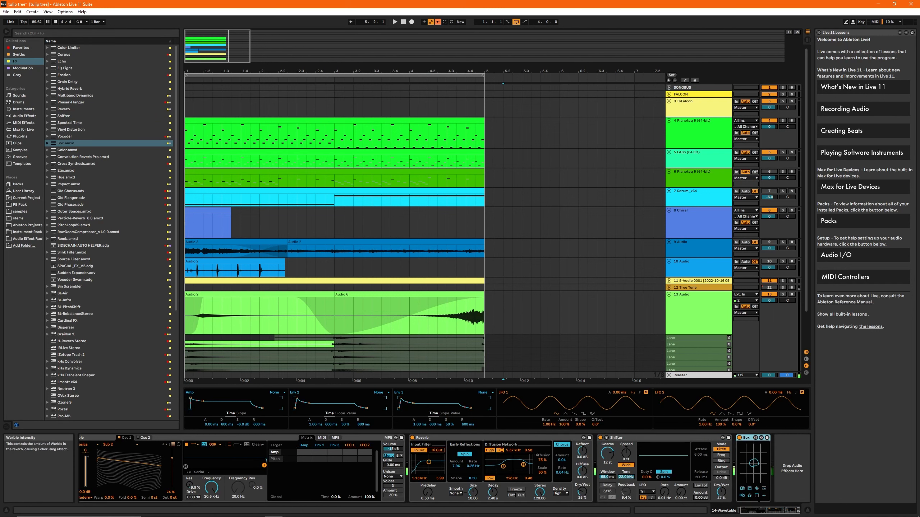
- Remove the Reverb from the chain and add Spectral Time after Box
left_click(486, 438)
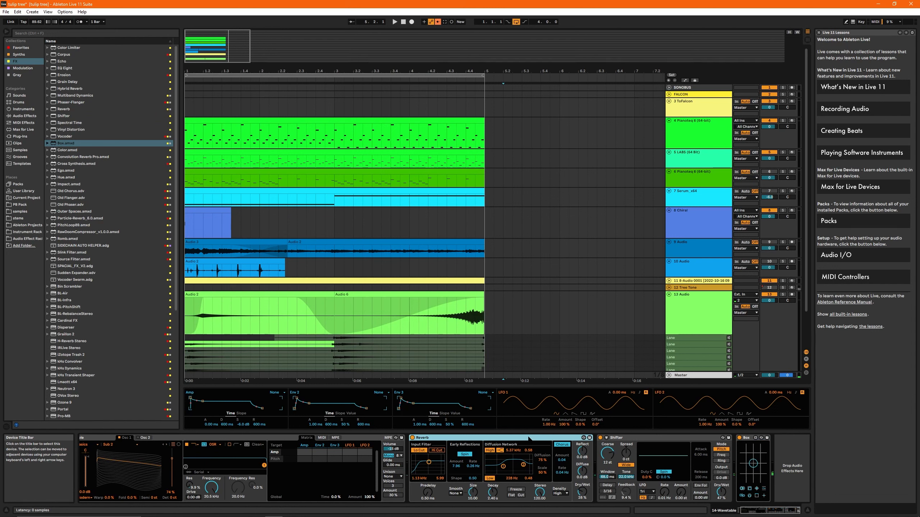
key("Delete")
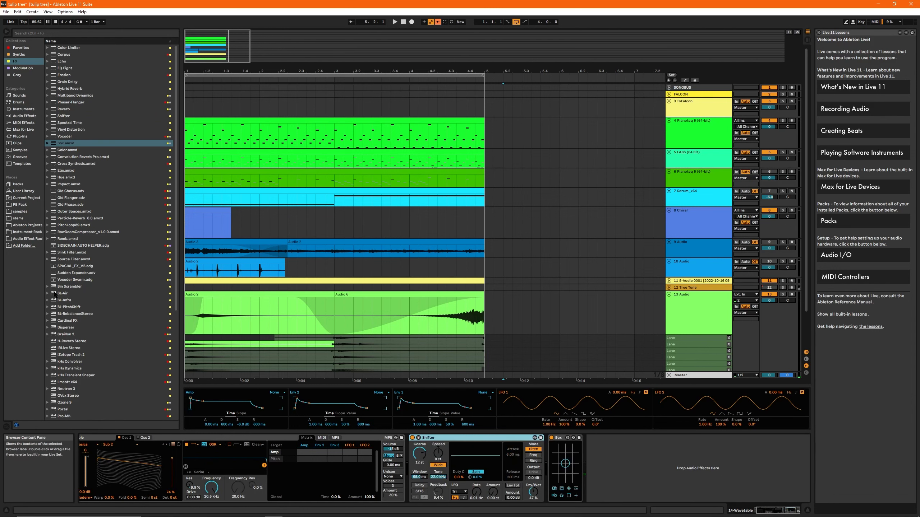
scroll(94, 319, "down", 5)
scroll(104, 311, "up", 5)
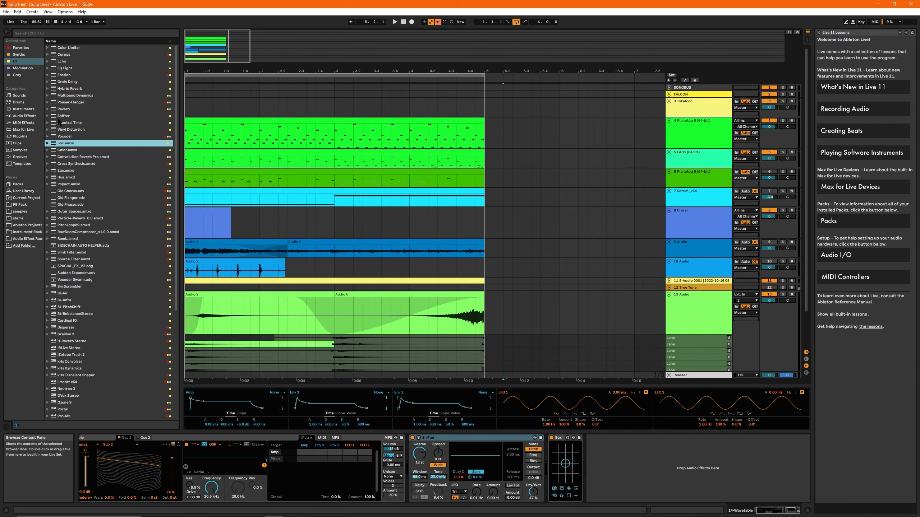
left_click_drag(68, 122, 639, 481)
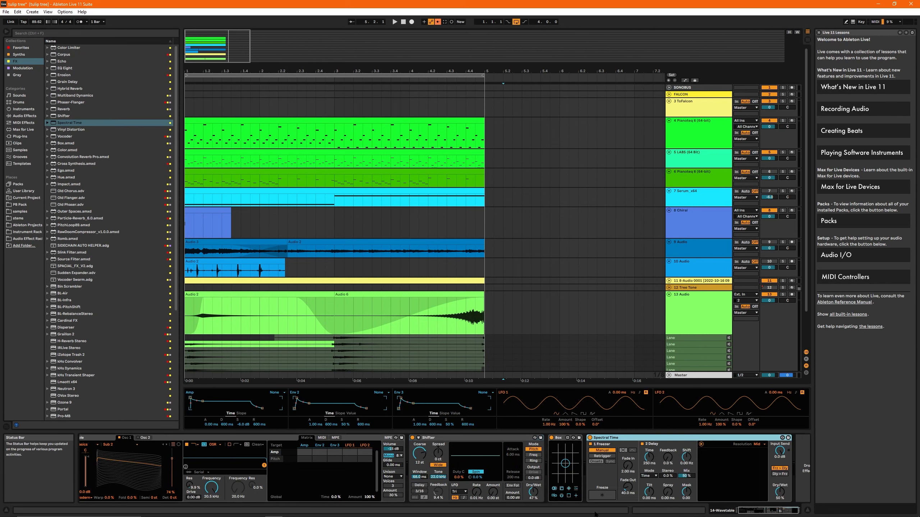
- Group Shifter, Box and Spectral Time into one Audio Effect Rack with its macro controls shown
left_click(443, 438, "shift")
key("ctrl+g")
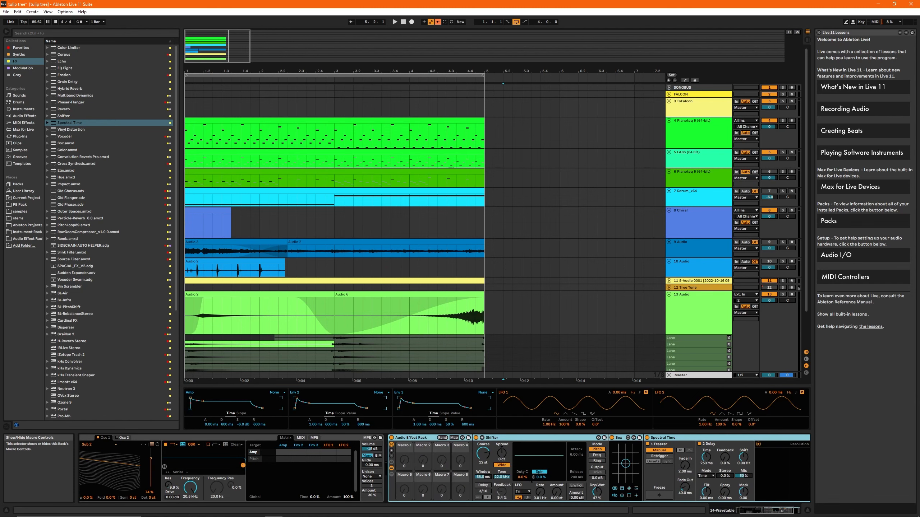
left_click(502, 440)
scroll(496, 439, "down", 3)
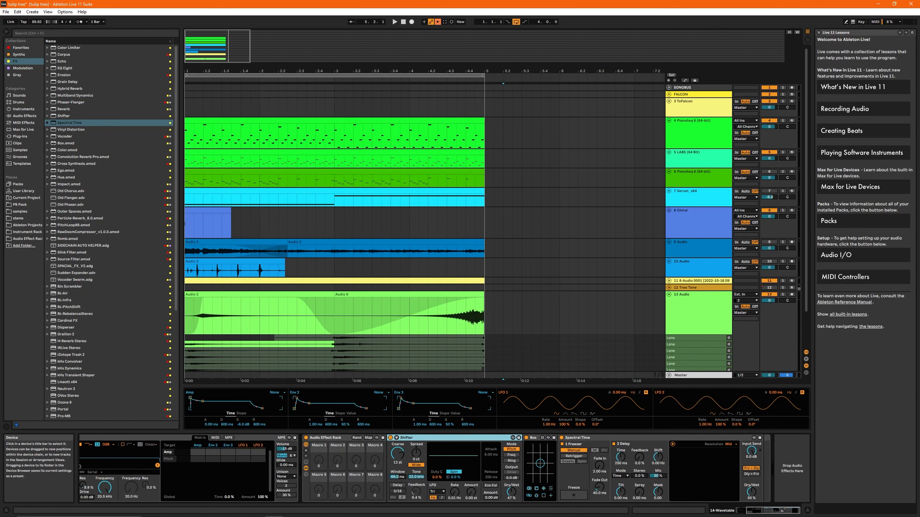
- Map the Shifter's Coarse and Fine pitch to Macros 1 and 2, and its LFO Rate and Amount to Macros 5 and 6
left_click(368, 438)
left_click(318, 467)
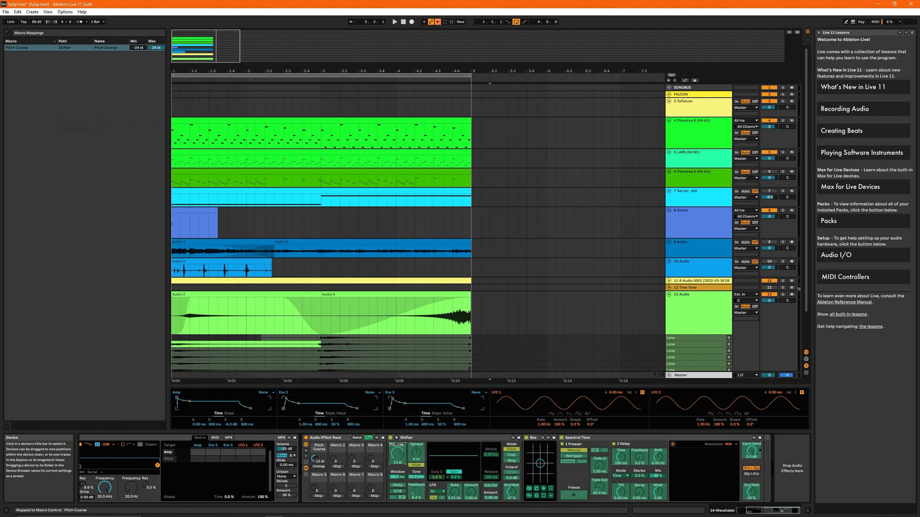
left_click(416, 453)
left_click(337, 467)
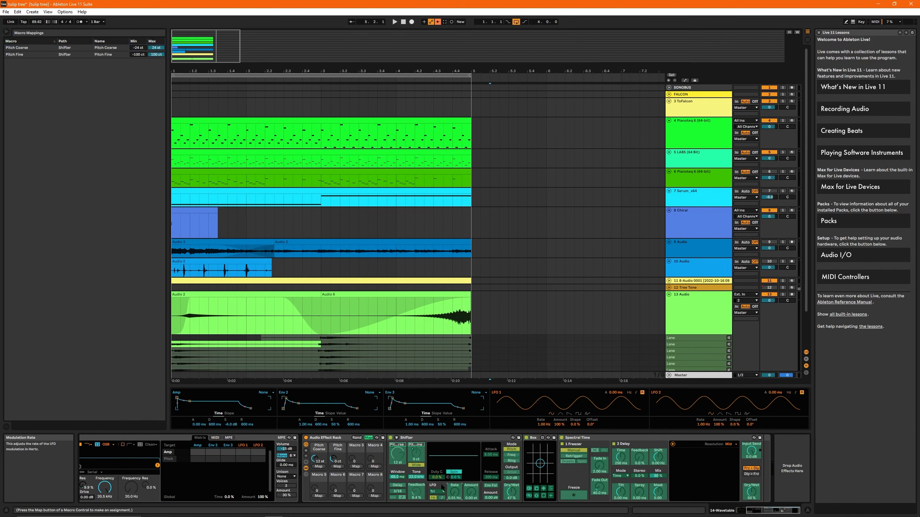
left_click(319, 497)
left_click(470, 492)
left_click(337, 496)
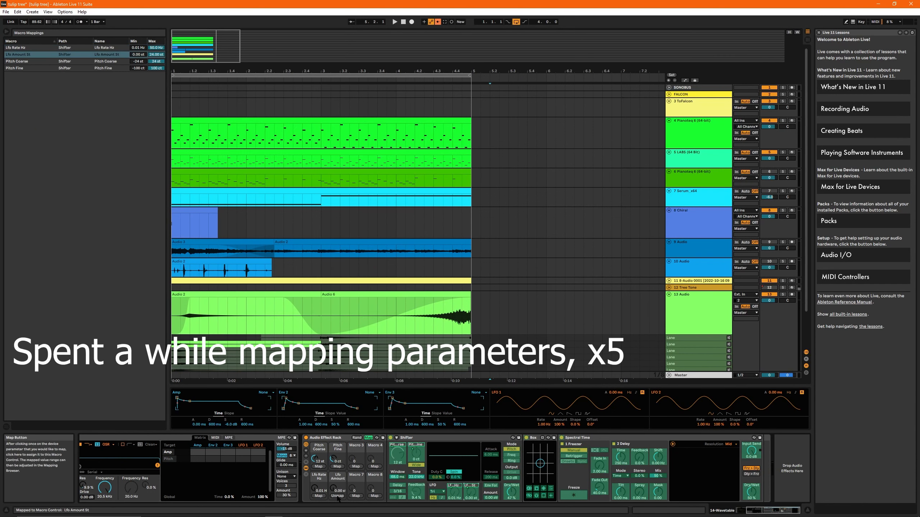
- Expand the rack to 16 macros and map the Shifter's Dry/Wet to Macro 3 and pitch Window to Macro 4
left_click(306, 450)
left_click(306, 450)
left_click(306, 450)
left_click(306, 451)
left_click(586, 492)
left_click(356, 467)
left_click(586, 456)
left_click(375, 467)
left_click(375, 467)
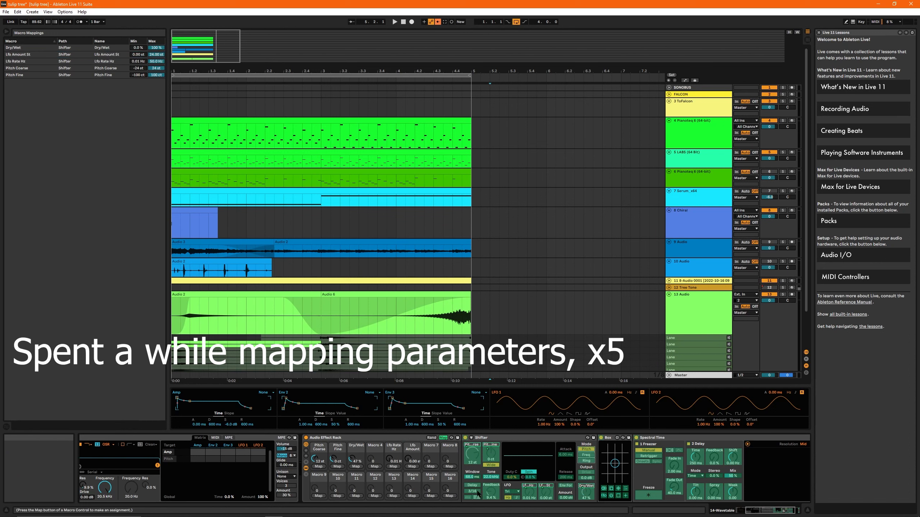
left_click(473, 478)
left_click(375, 467)
left_click(775, 512)
- Map Spectral Time's Delay Time, Feedback, Dry Wet, Frequency Shift, Tilt and Spray to Macros 9 through 14
left_click(621, 458)
left_click(244, 497)
left_click(639, 457)
left_click(263, 497)
left_click(752, 492)
left_click(282, 496)
left_click(658, 458)
left_click(300, 497)
left_click(640, 492)
left_click(337, 496)
- Map Box's Mix to Macro 7, its two Size parameters to Macros 8 and 16, and its Feedback to Macro 15, finishing macro mapping
left_click(529, 489)
left_click(356, 466)
left_click(536, 488)
left_click(374, 467)
left_click(537, 496)
left_click(375, 496)
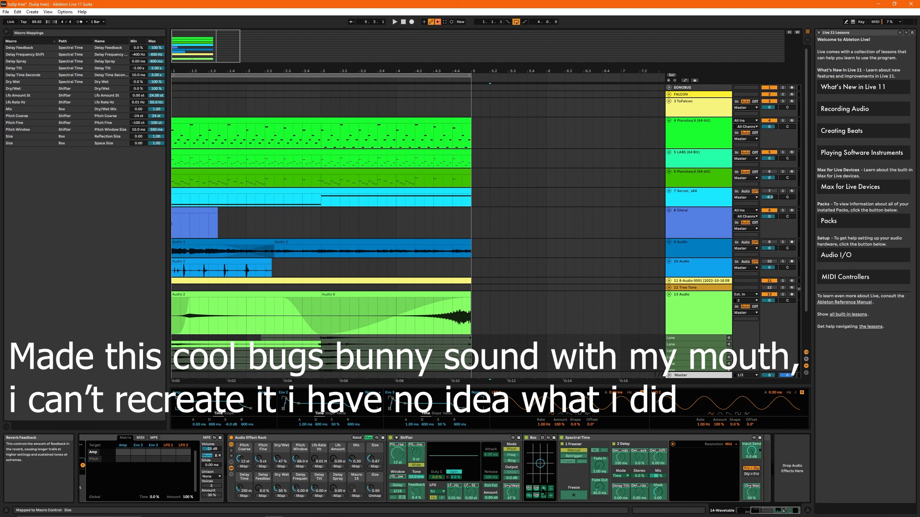
left_click(529, 495)
left_click(356, 497)
left_click(368, 438)
- Nest the whole mapped rack inside a new outer Audio Effect Rack showing 16 macros
left_click(318, 437)
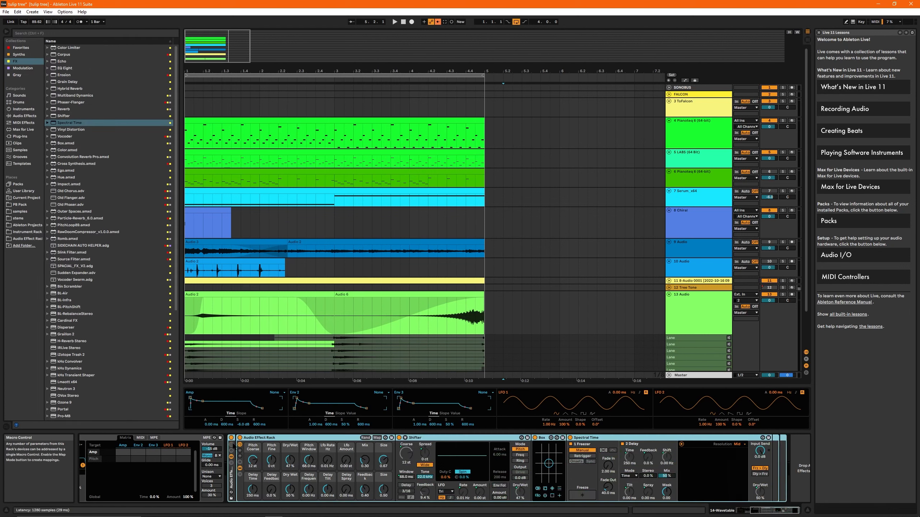
key("ctrl+g")
scroll(322, 456, "up", 1)
- Map the inner rack's first eight macros, Pitch Coarse through Size, to Macros 1 through 8 of the outer rack
left_click(308, 438)
left_click(419, 461)
left_click(258, 467)
left_click(437, 461)
left_click(276, 467)
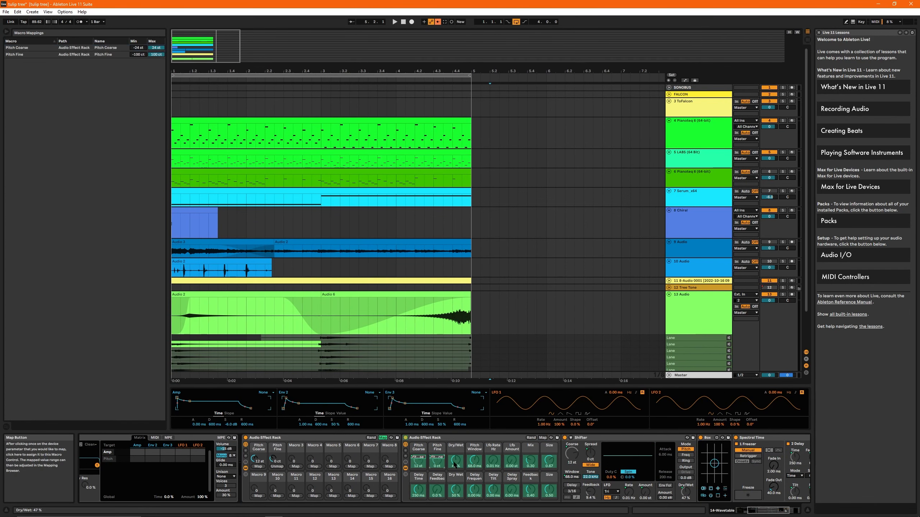
left_click(455, 461)
left_click(295, 467)
left_click(475, 461)
left_click(352, 467)
left_click(531, 461)
left_click(370, 467)
left_click(549, 461)
left_click(389, 467)
- Map the inner rack's remaining macros, Delay Time through Size, to the outer rack's Macros 9 through 16 and finish mapping
left_click(549, 490)
left_click(389, 497)
left_click(531, 490)
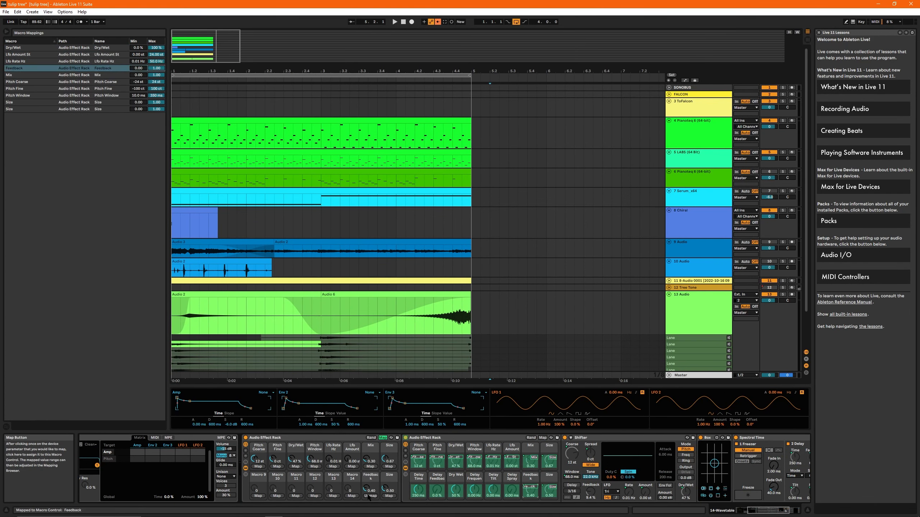
left_click(316, 497)
left_click(456, 491)
left_click(295, 496)
left_click(438, 491)
left_click(276, 496)
left_click(419, 490)
left_click(258, 497)
left_click(382, 437)
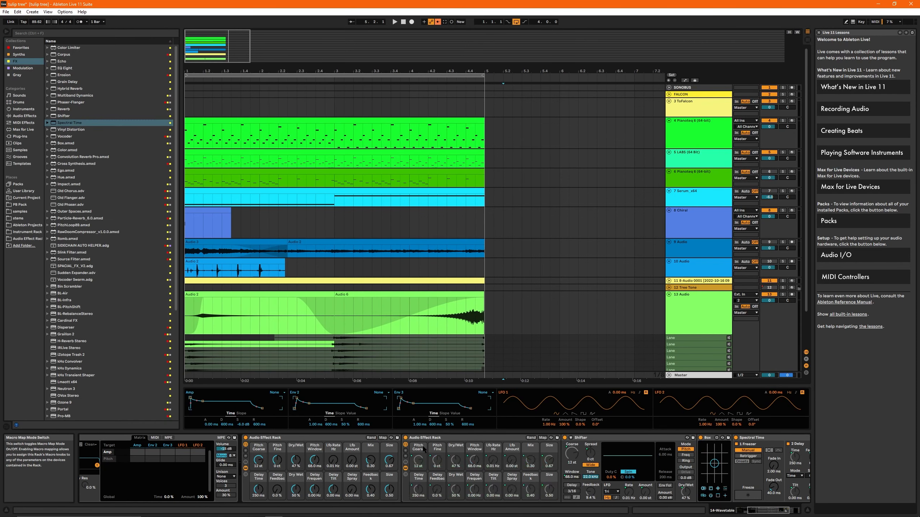
- Duplicate the mapped inner rack until the outer rack holds eight copies in series
key("ctrl+d")
key("ctrl+d")
key("ctrl+d")
key("ctrl+d")
key("ctrl+d")
key("ctrl+d")
key("ctrl+d")
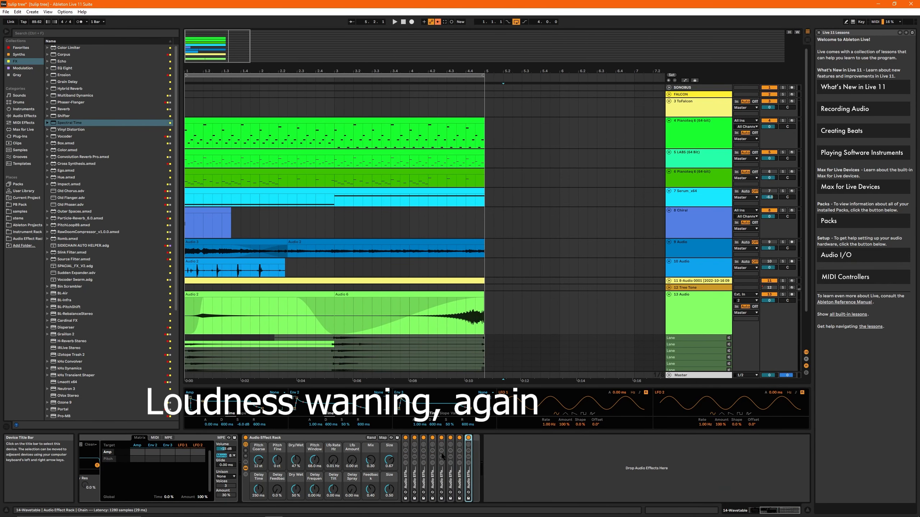
- Unfold the first nested rack and set the outer rack's Pitch Coarse macro to 8 st
left_click(405, 457)
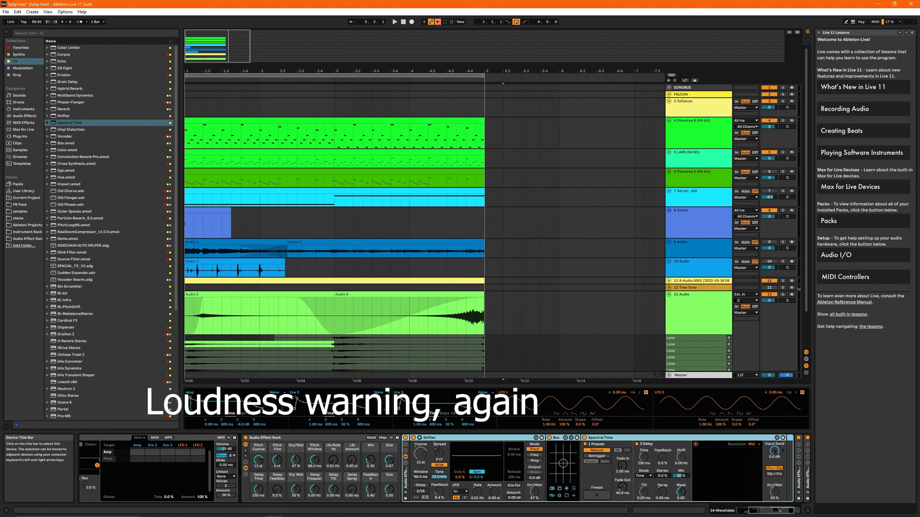
left_click_drag(768, 510, 773, 512)
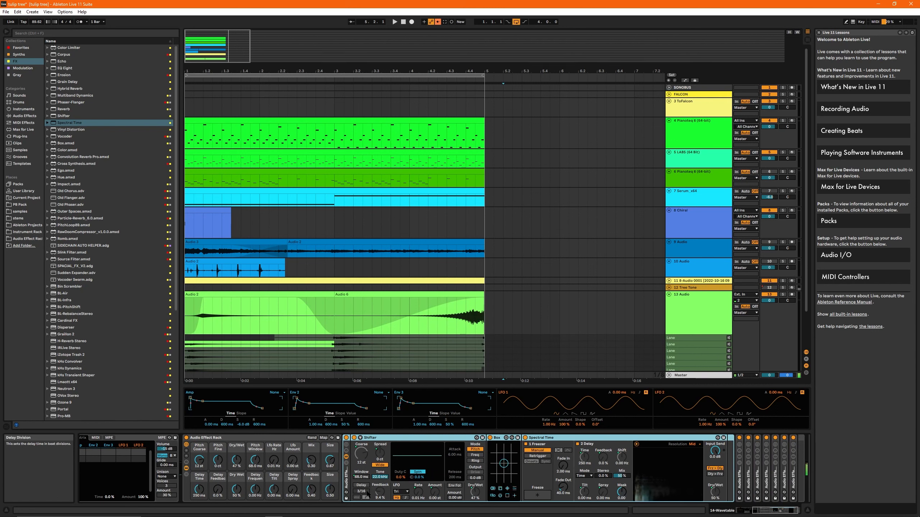
mouse_move(199, 460)
left_mouse_down()
mouse_move(199, 482)
mouse_move(199, 473)
left_mouse_up()
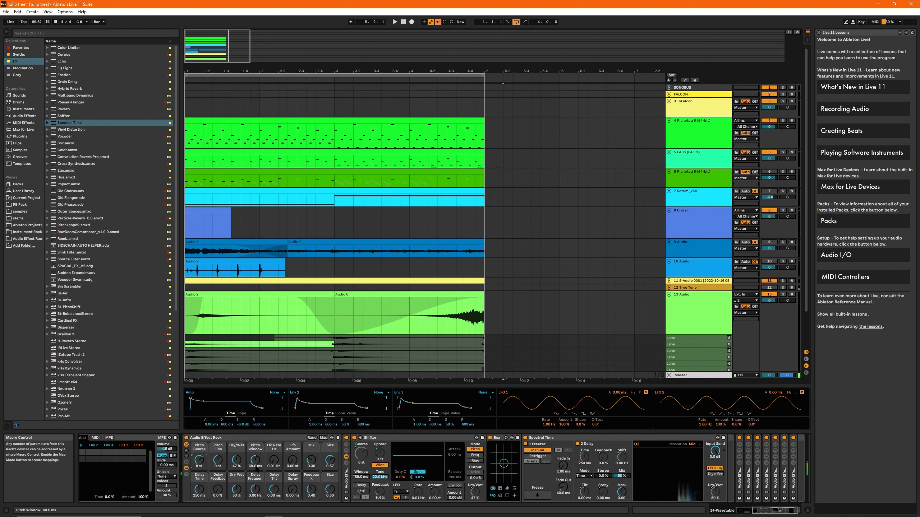
- Set the outer rack's Pitch Window to 17.7 ms, Delay Time to 17.5 ms, Delay Feedback to 81%, Delay Tilt to 347 ms and Delay Spray to 48 ms
left_click_drag(263, 465, 263, 455)
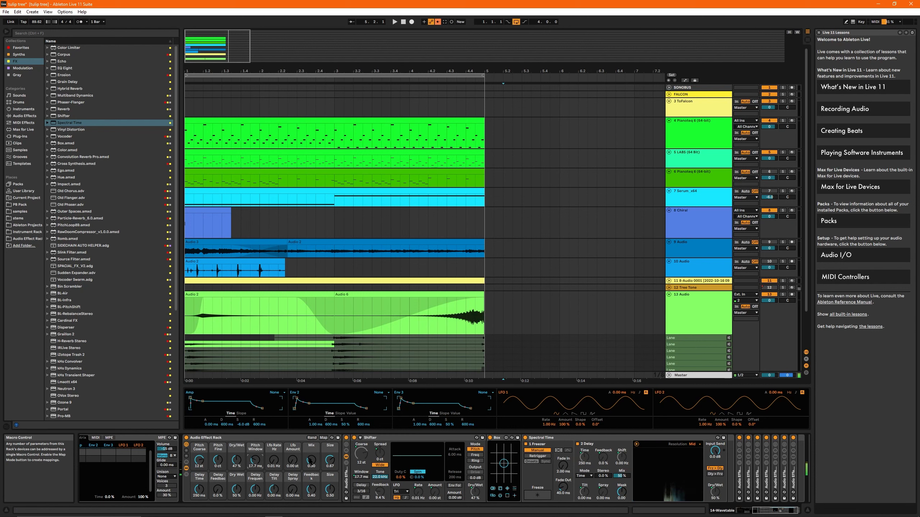
left_click_drag(332, 488, 329, 461)
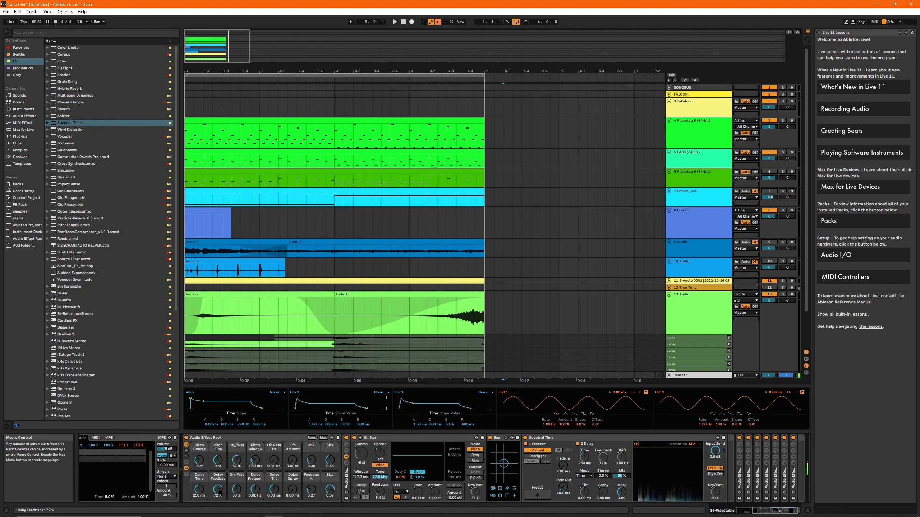
left_click_drag(199, 489, 199, 511)
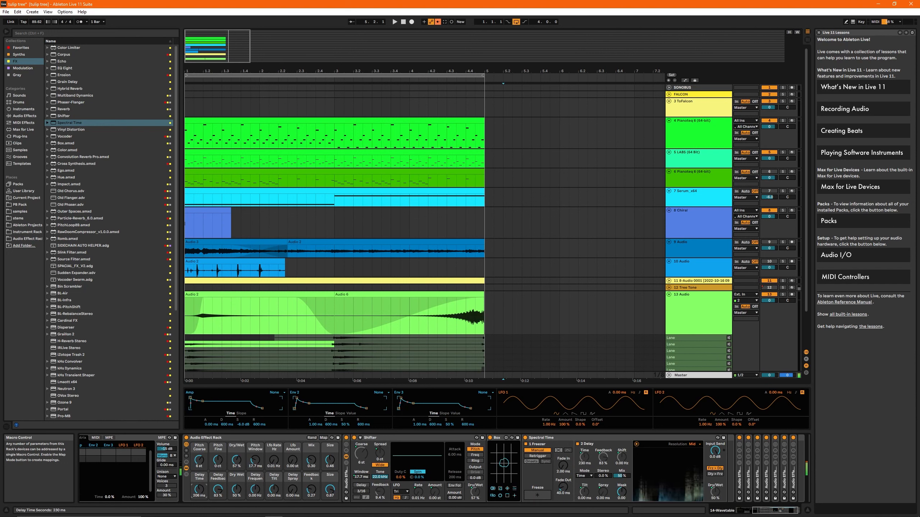
left_click_drag(199, 490, 199, 515)
mouse_move(199, 460)
left_mouse_down()
mouse_move(221, 495)
mouse_move(257, 497)
mouse_move(274, 471)
mouse_move(309, 491)
left_mouse_up()
mouse_move(293, 490)
left_mouse_down()
mouse_move(274, 455)
mouse_move(306, 457)
left_mouse_up()
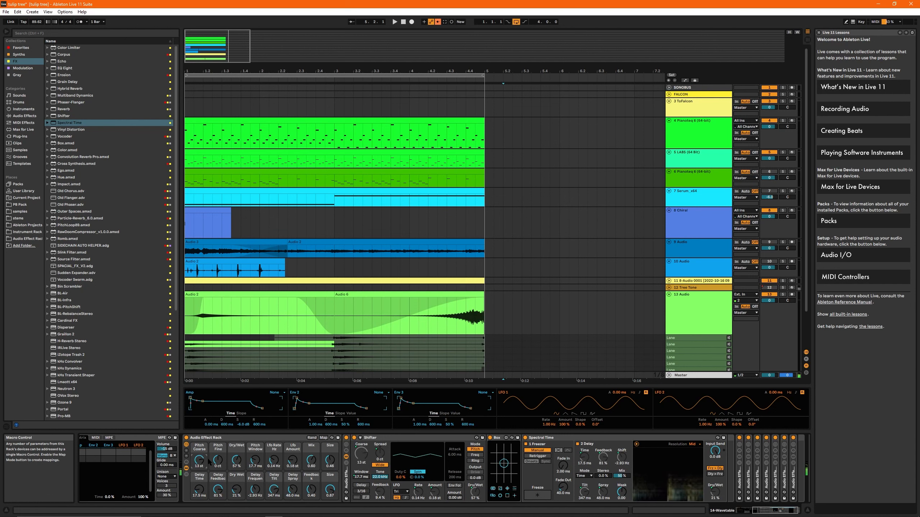
- Set Pitch Window to 191 ms, LFO Rate to 7.65 Hz, LFO Amount to 6.94 st, Feedback to 0.70 and the Size macros to 0.33 and 0.54
left_click_drag(218, 461, 268, 461)
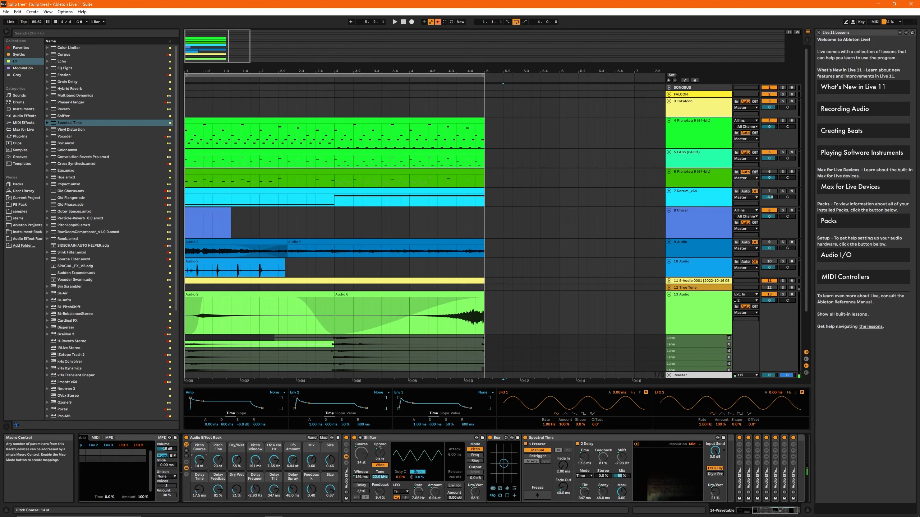
left_click_drag(323, 486, 324, 497)
left_click_drag(329, 460, 311, 480)
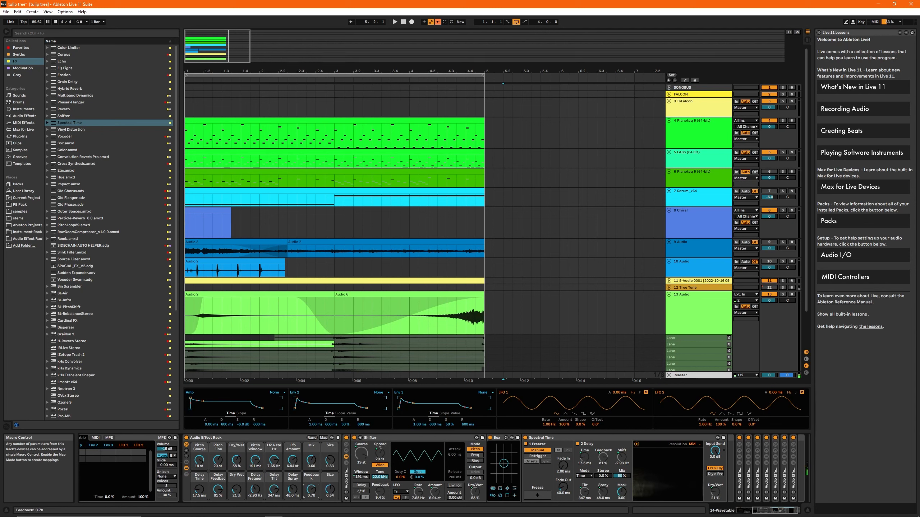
- Set Pitch Coarse to -17 st, Pitch Window to 16.0 ms, LFO Rate to 0.14 Hz, LFO Amount to 4.02 st, Delay Frequency to -113 Hz, Mix to 0.34
left_click_drag(199, 490, 198, 487)
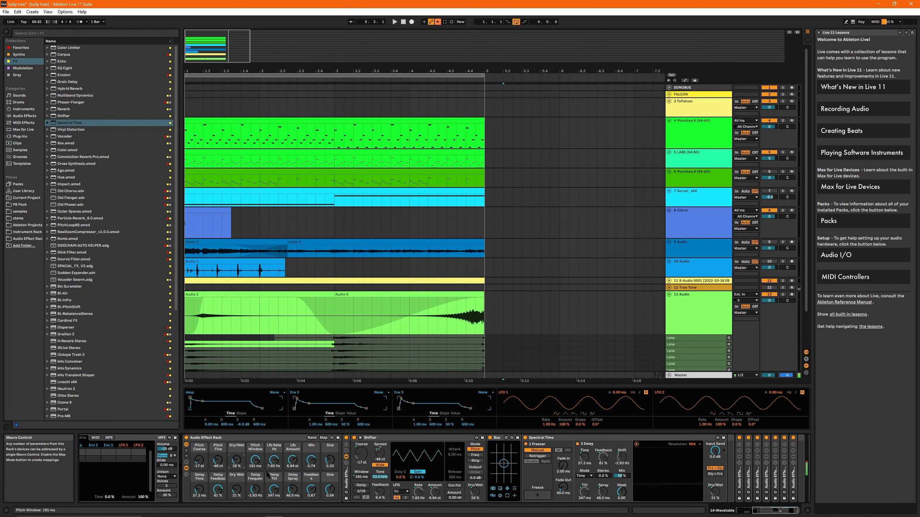
left_click_drag(311, 461, 311, 482)
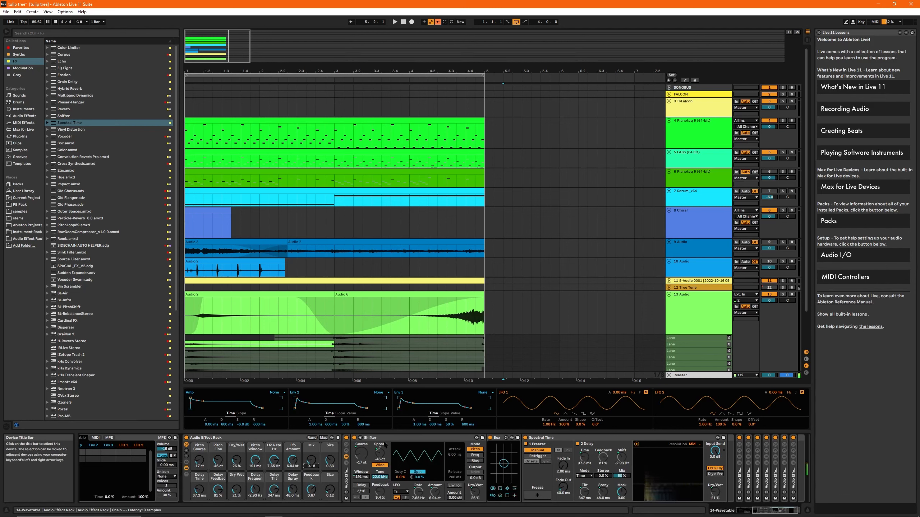
left_click_drag(255, 489, 256, 484)
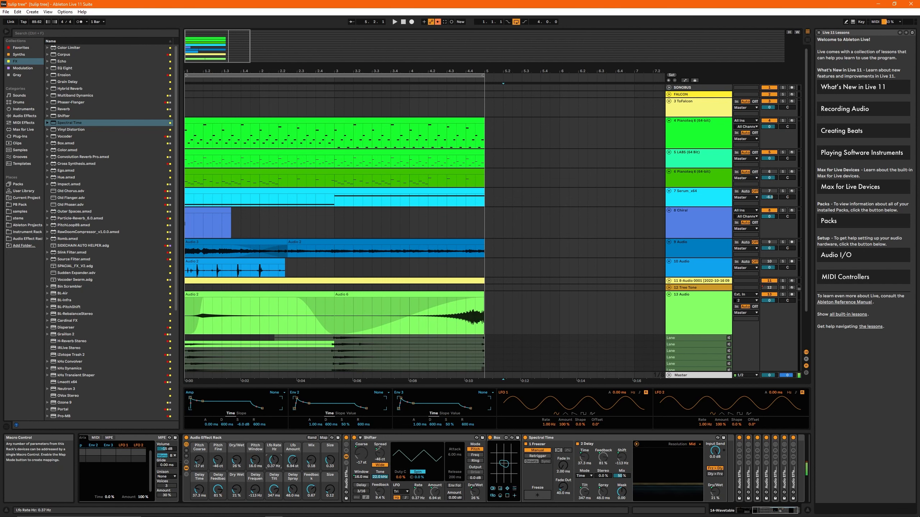
left_click_drag(275, 457, 292, 468)
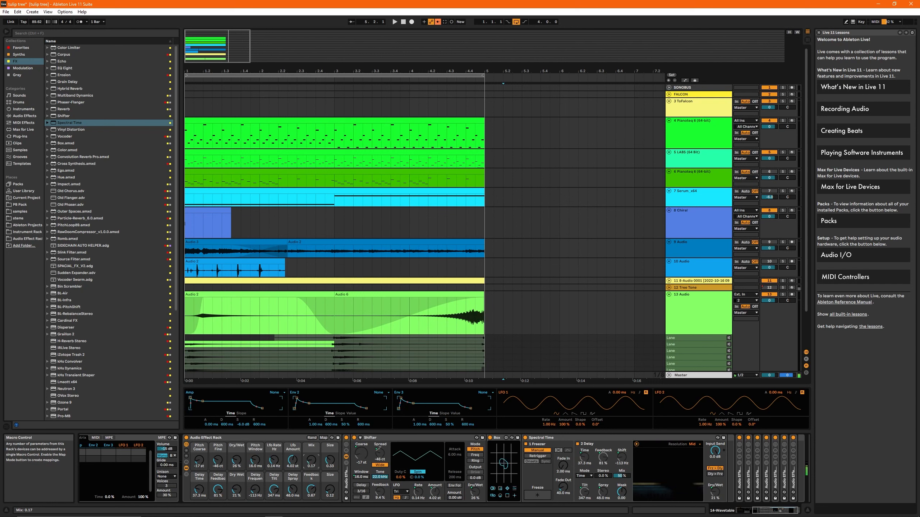
left_click_drag(312, 460, 311, 453)
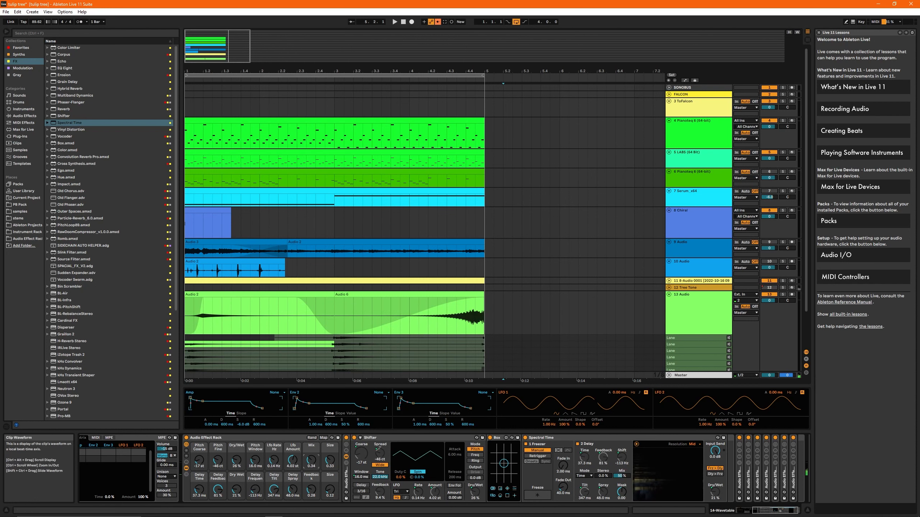
- Fold the Shifter, Box and Spectral Time devices inside the first nested rack
scroll(498, 476, "left", 5)
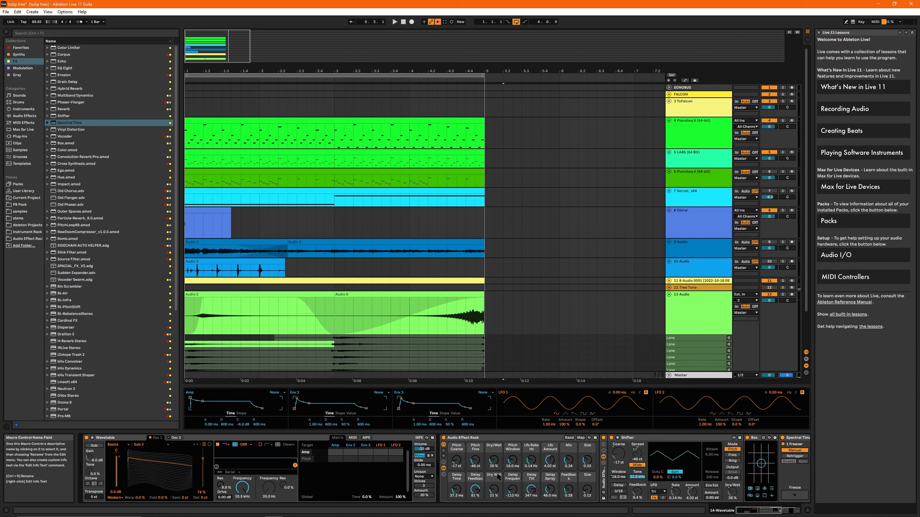
double_click(641, 439)
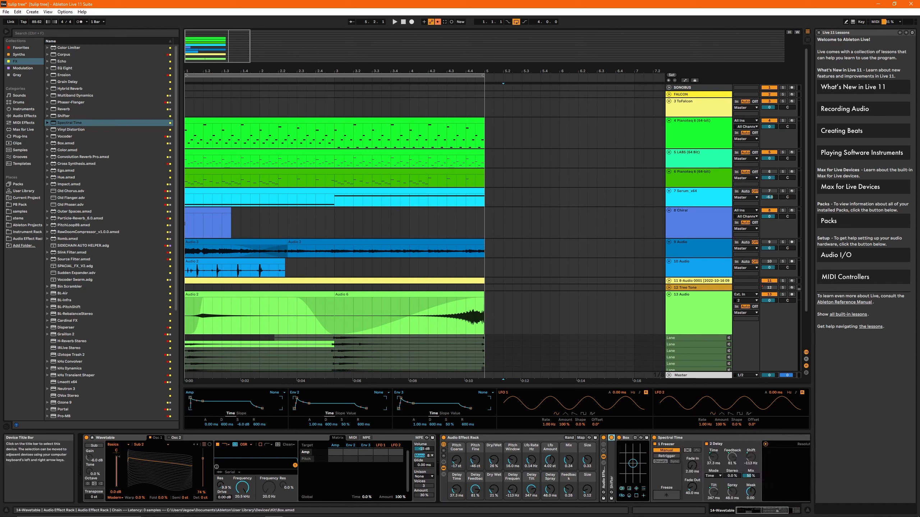
double_click(634, 438)
double_click(631, 441)
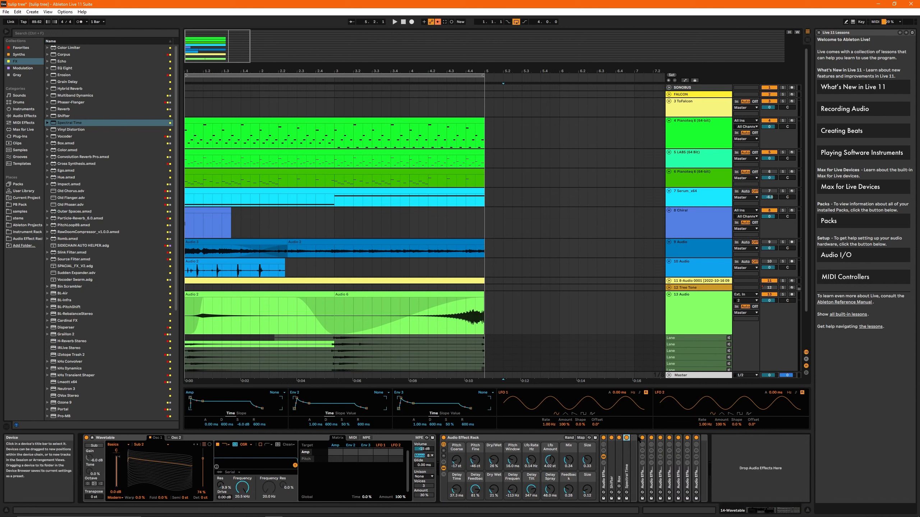